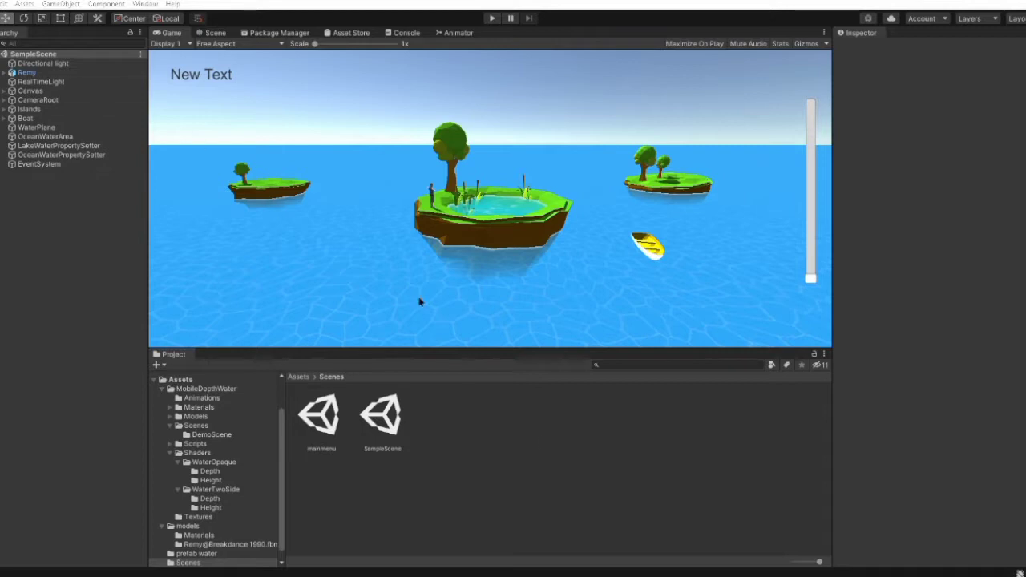
Review the Build Settings, then open the mainmenu scene from Assets/Scenes
{"action": "key", "text": "alt+f"}
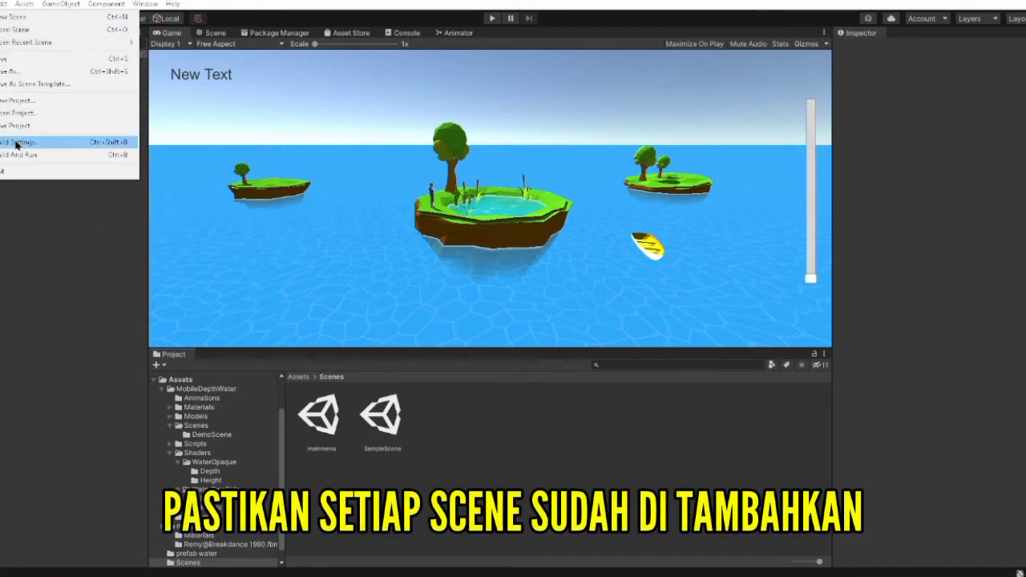
{"action": "left_click", "coordinate": [17, 142]}
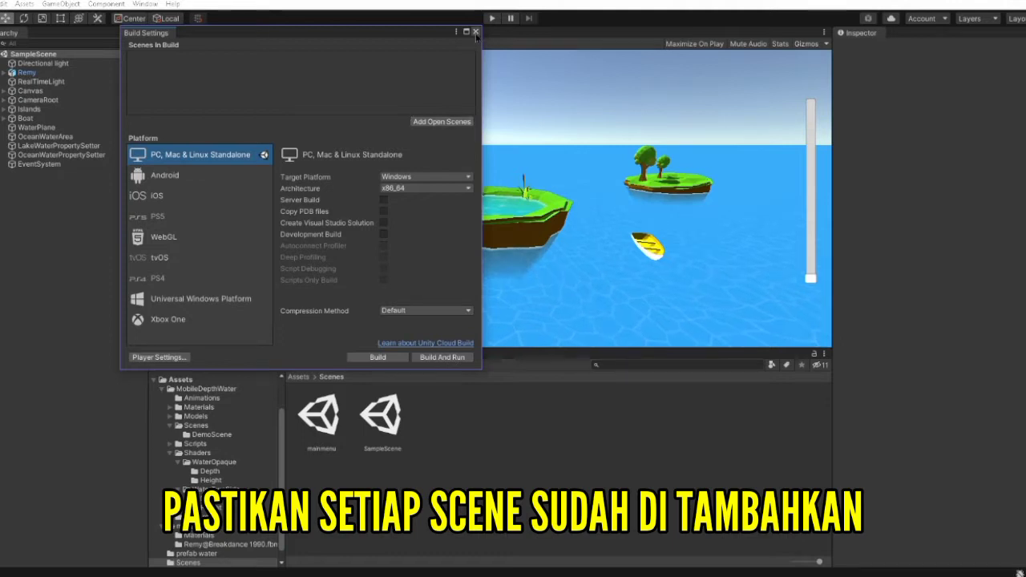
{"action": "left_click", "coordinate": [475, 31]}
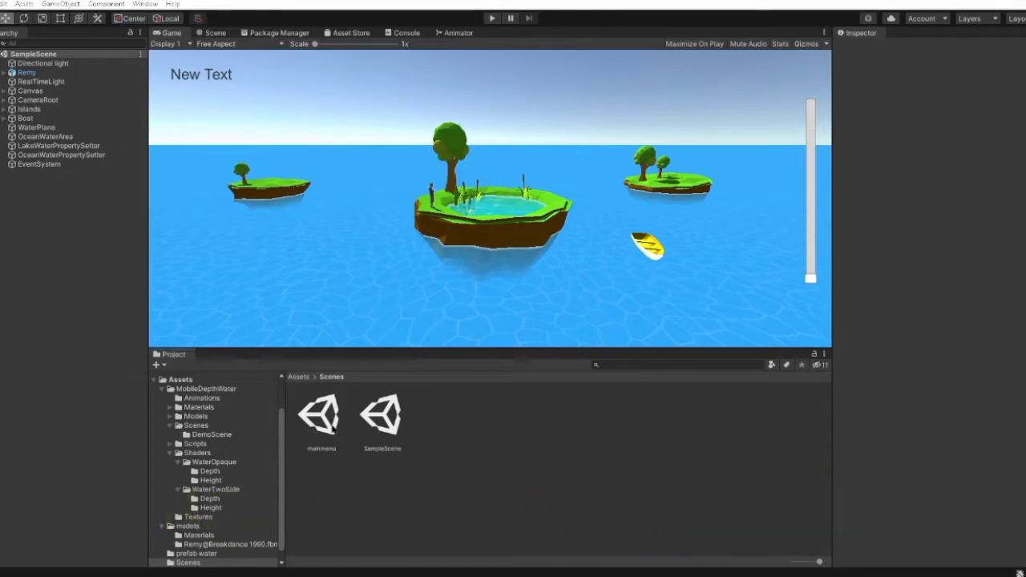
{"action": "double_click", "coordinate": [319, 417]}
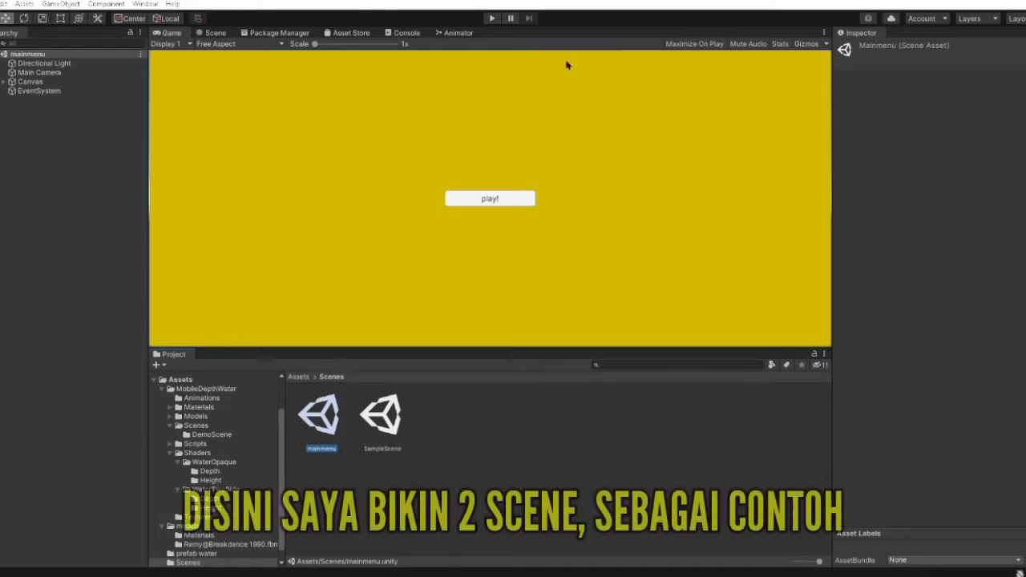
{"action": "double_click", "coordinate": [381, 414]}
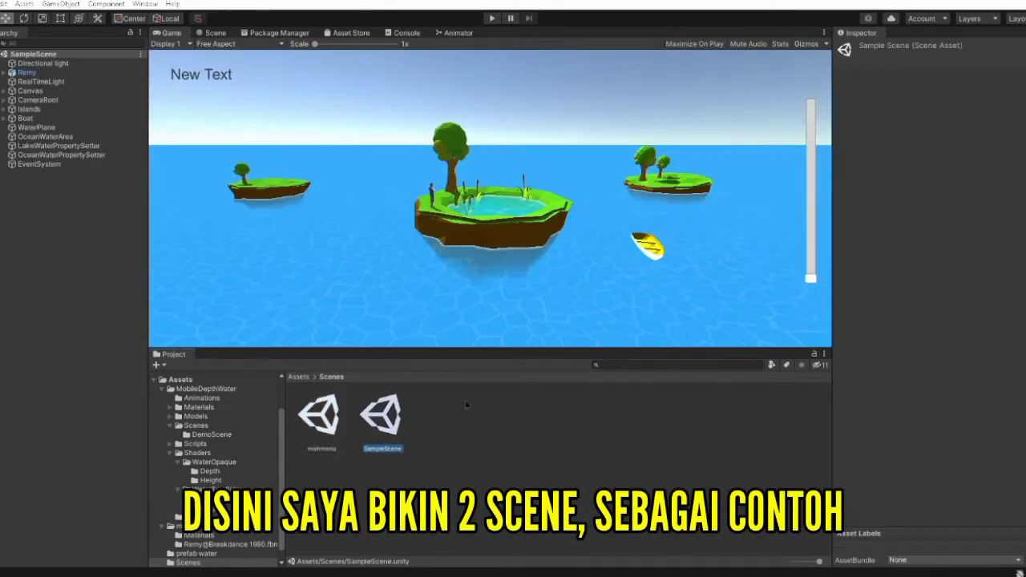
{"action": "double_click", "coordinate": [320, 417]}
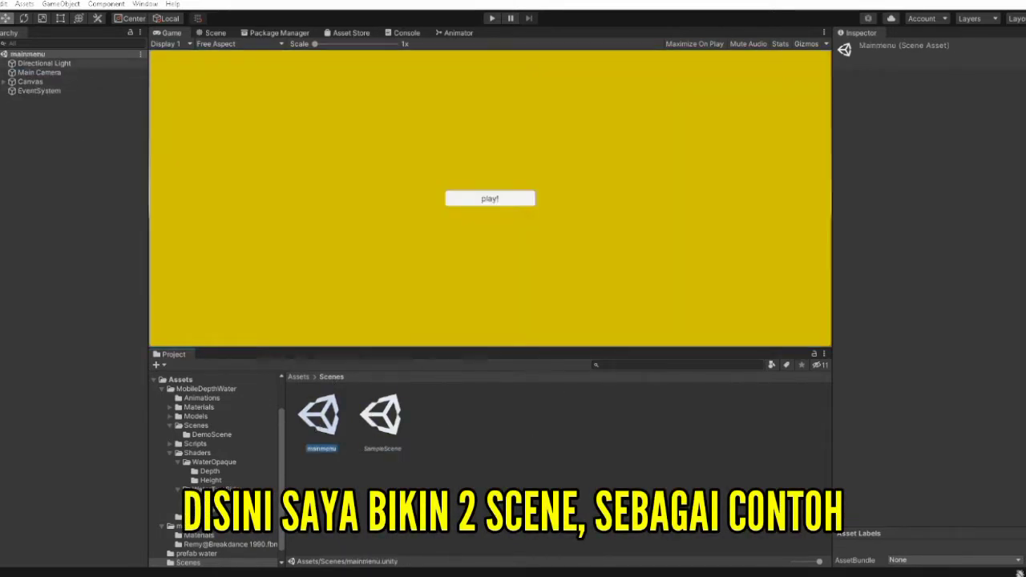
{"action": "left_click", "coordinate": [1, 4]}
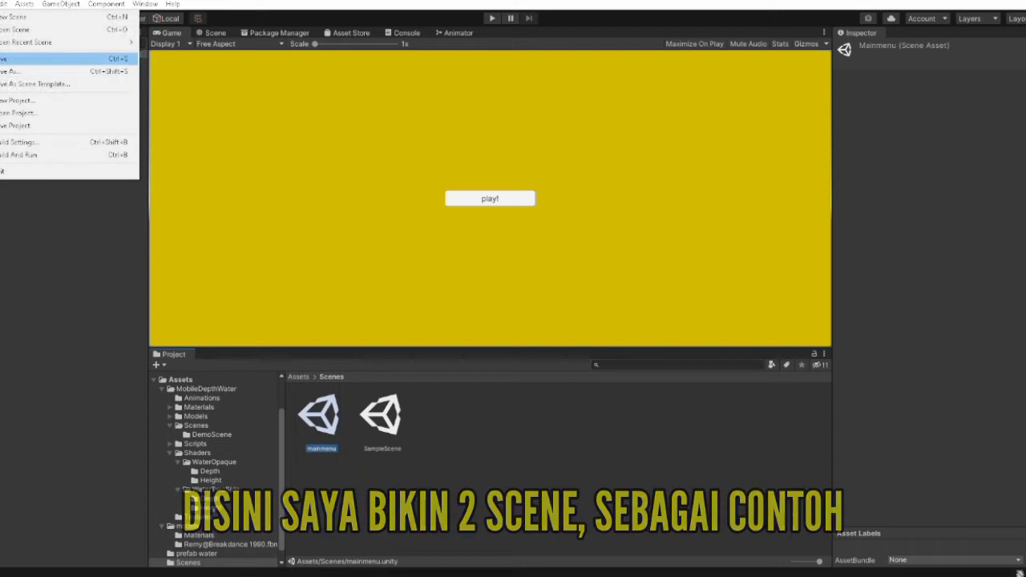
Add the open mainmenu scene to the build list as entry 0
{"action": "left_click", "coordinate": [28, 144]}
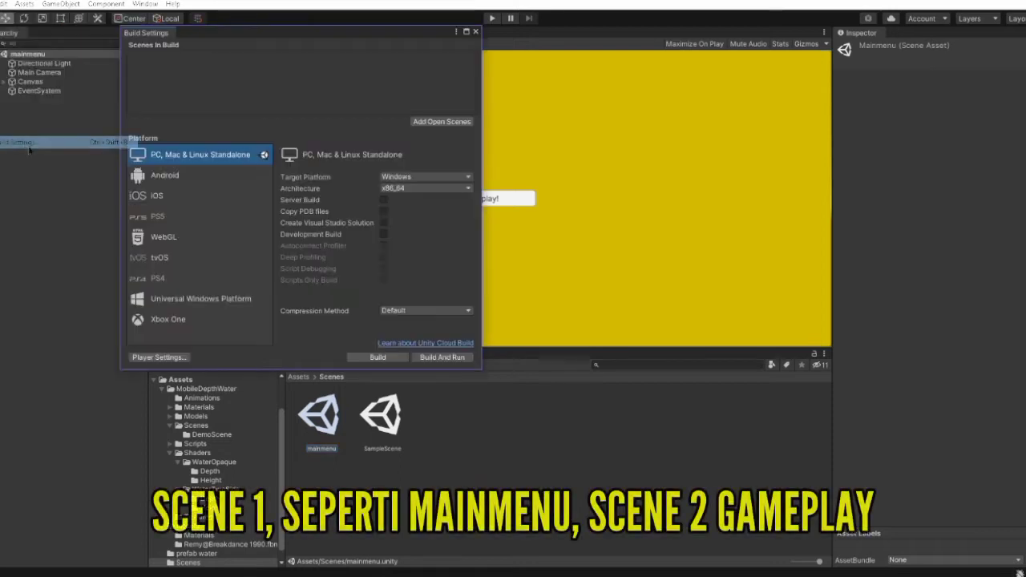
{"action": "left_click", "coordinate": [442, 119]}
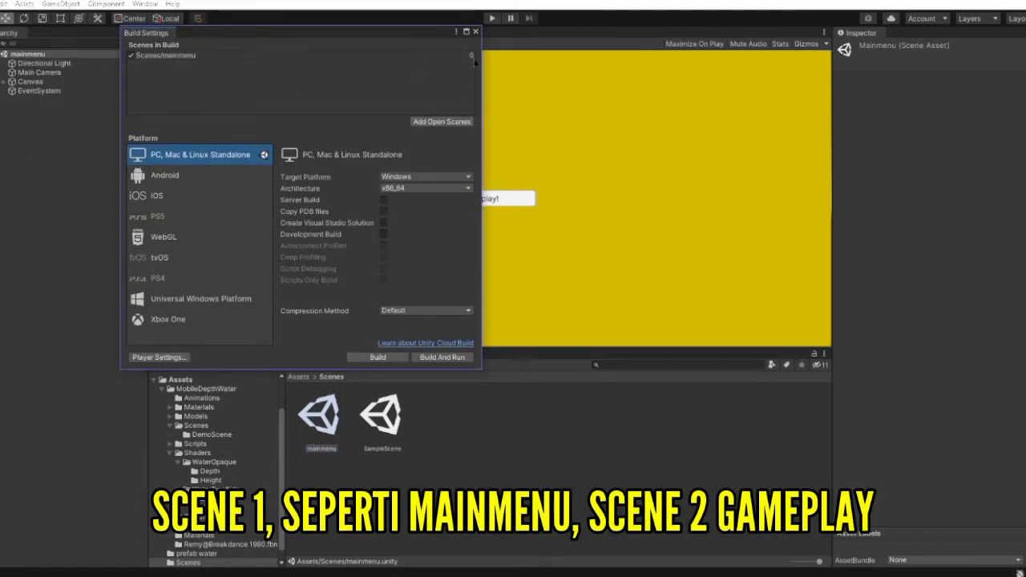
{"action": "left_click", "coordinate": [475, 31]}
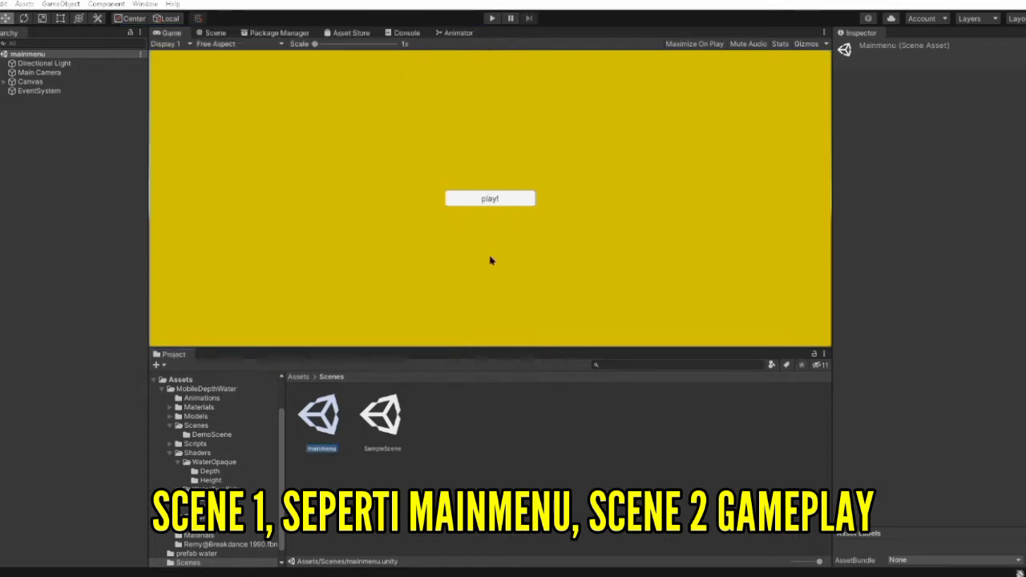
Open SampleScene, add it to the build as entry 1, then reopen mainmenu
{"action": "double_click", "coordinate": [384, 414]}
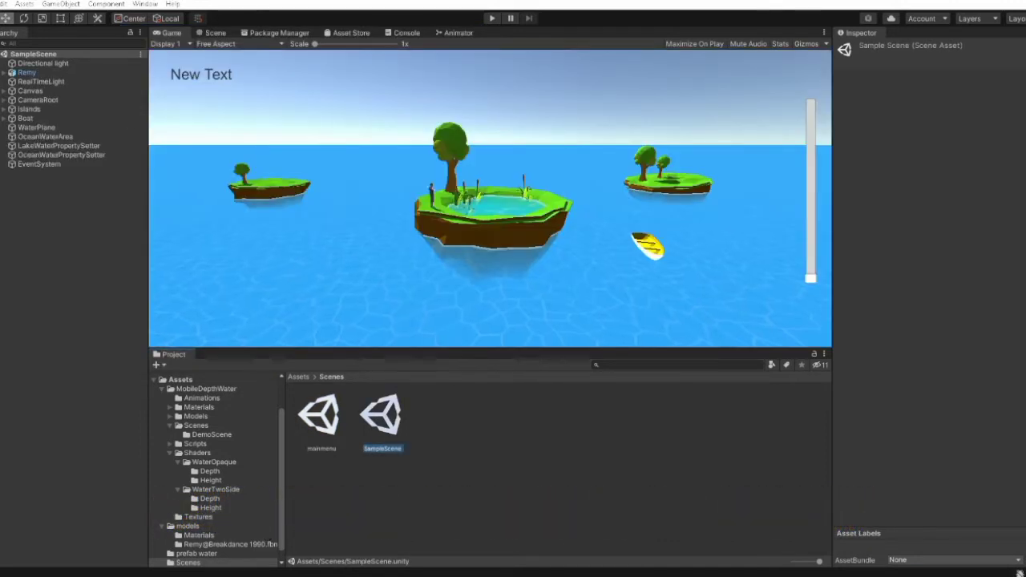
{"action": "left_click", "coordinate": [1, 3]}
{"action": "left_click", "coordinate": [28, 142]}
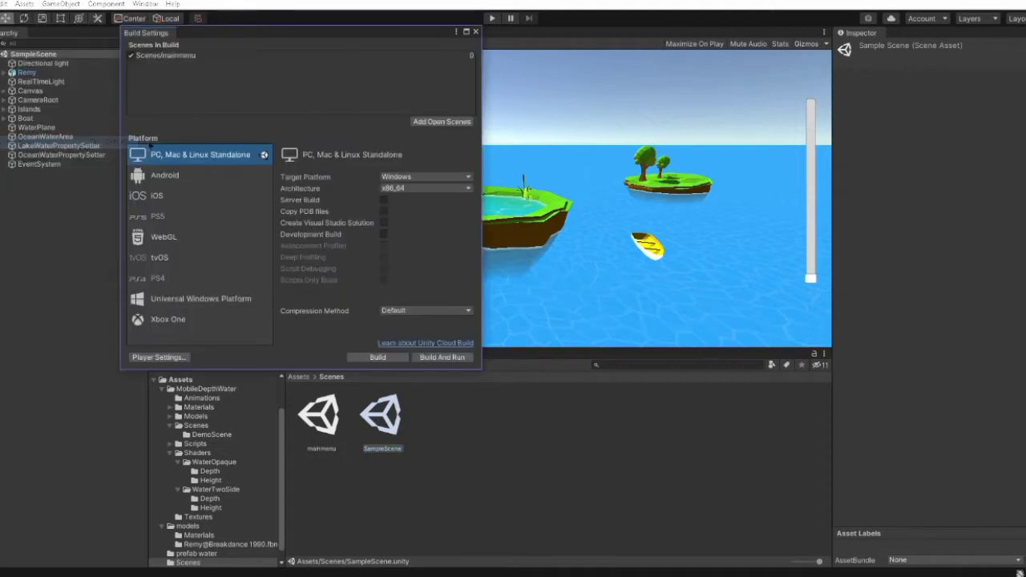
{"action": "left_click", "coordinate": [431, 122]}
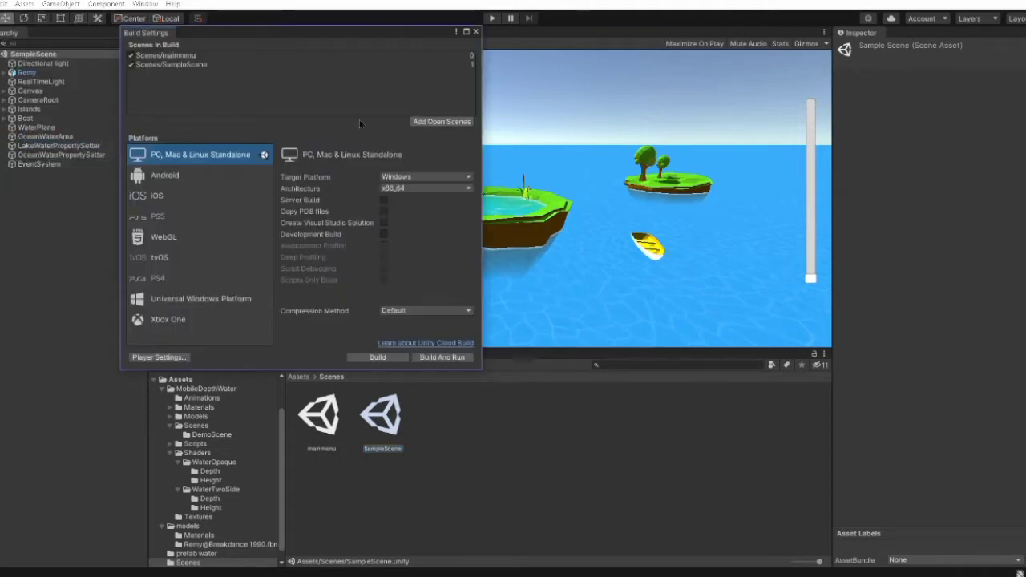
{"action": "left_click", "coordinate": [476, 32]}
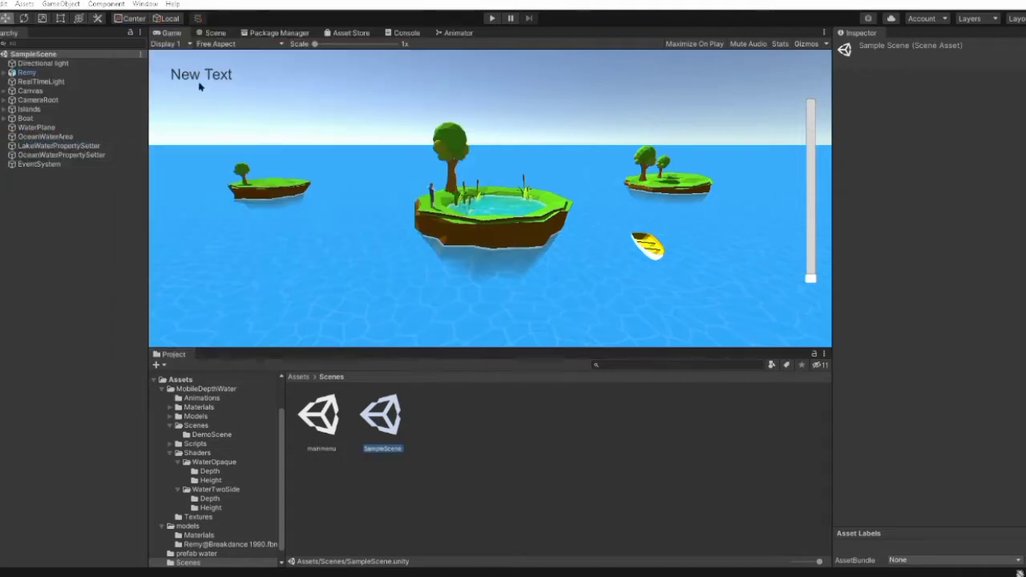
{"action": "double_click", "coordinate": [319, 417]}
Create a new C# script named LoadScene in the Assets folder
{"action": "left_click", "coordinate": [298, 378]}
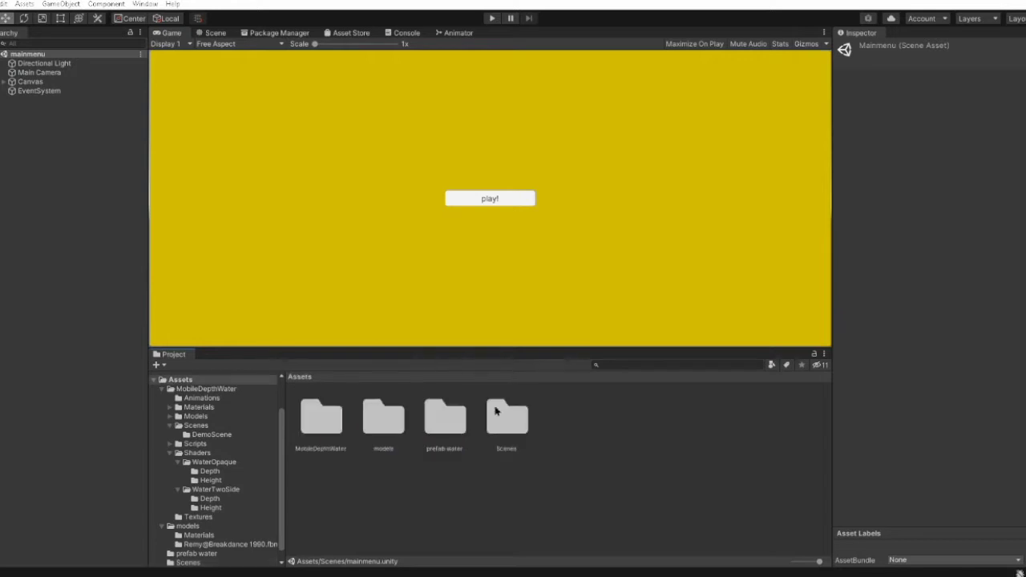
{"action": "right_click", "coordinate": [574, 422]}
{"action": "mouse_move", "coordinate": [647, 129]}
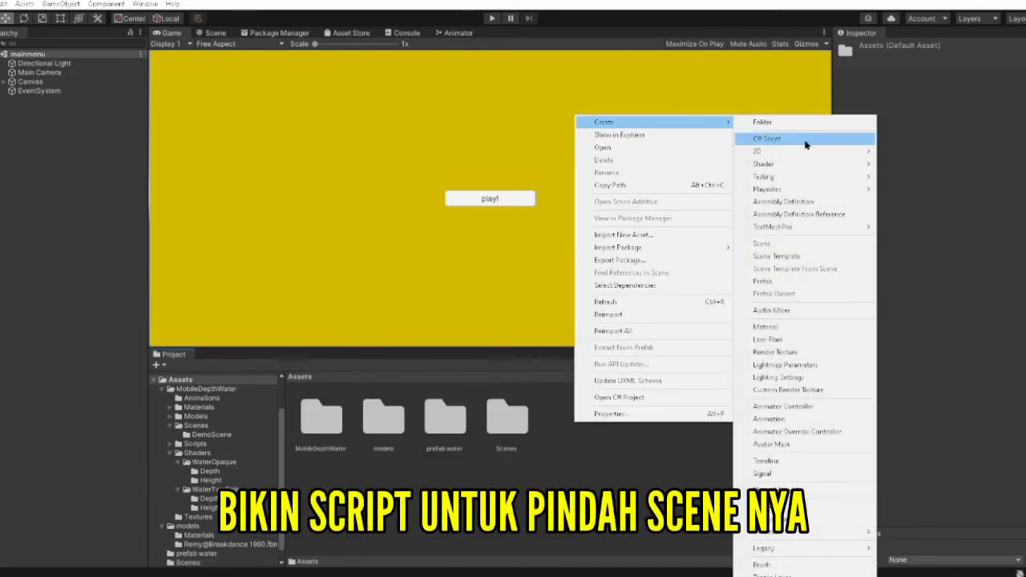
{"action": "left_click", "coordinate": [805, 140]}
{"action": "type", "text": "Lo"}
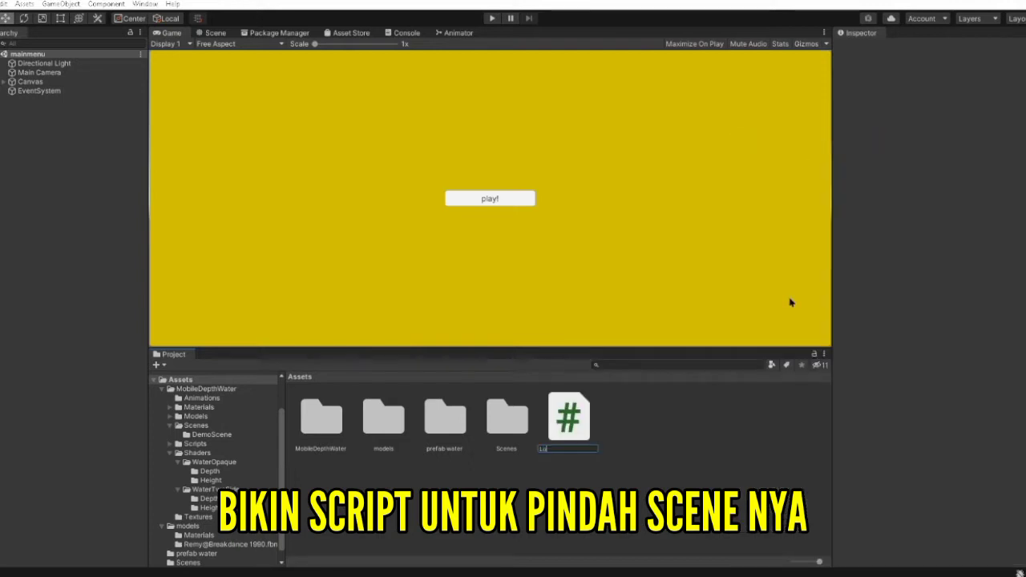
{"action": "type", "text": "adScene"}
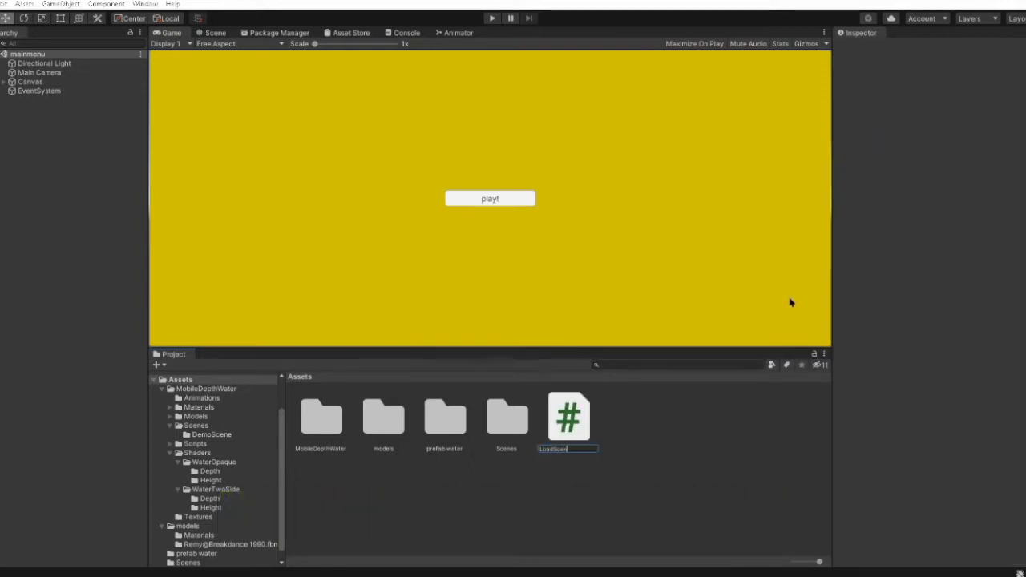
{"action": "key", "text": "Return"}
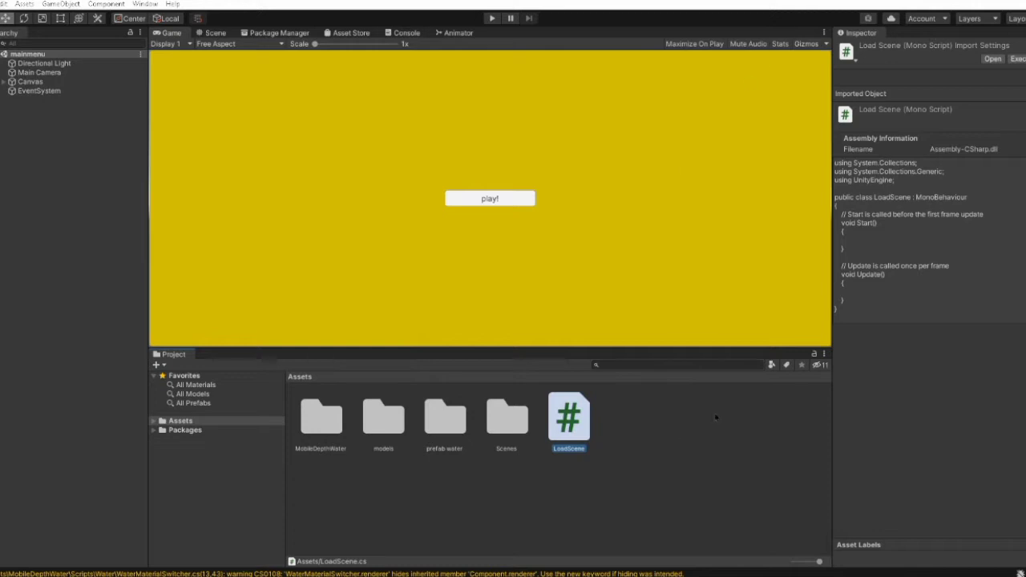
Clear the Console warnings and return to the Game view
{"action": "left_click", "coordinate": [409, 34]}
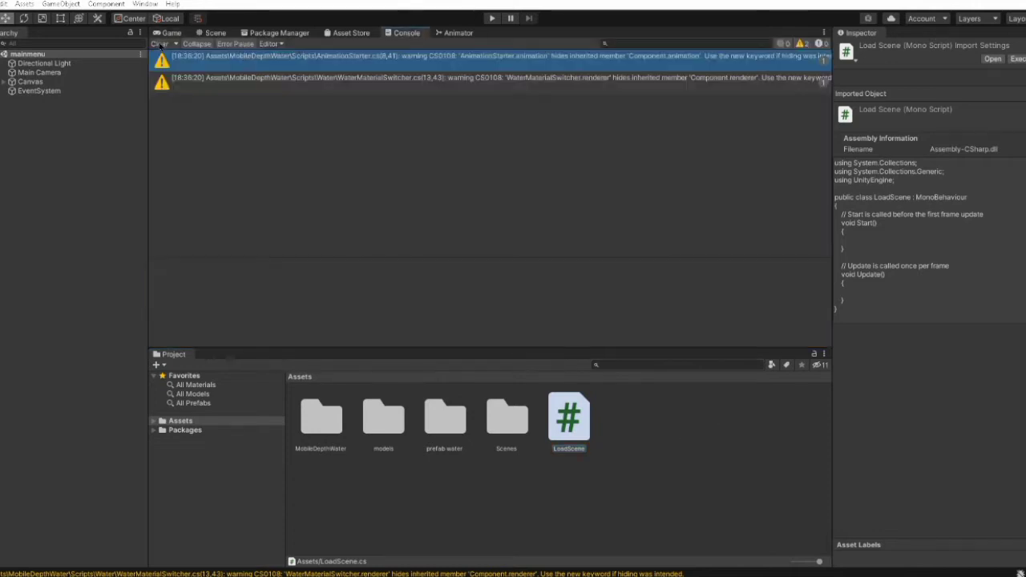
{"action": "left_click", "coordinate": [160, 44]}
{"action": "left_click", "coordinate": [171, 33]}
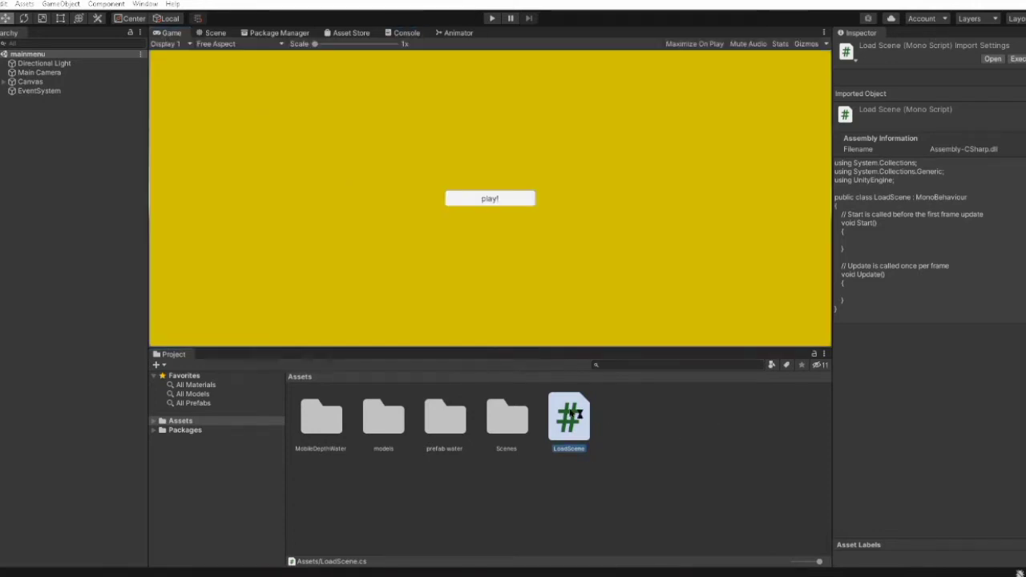
Open LoadScene.cs and delete the default Start and Update methods
{"action": "double_click", "coordinate": [576, 413]}
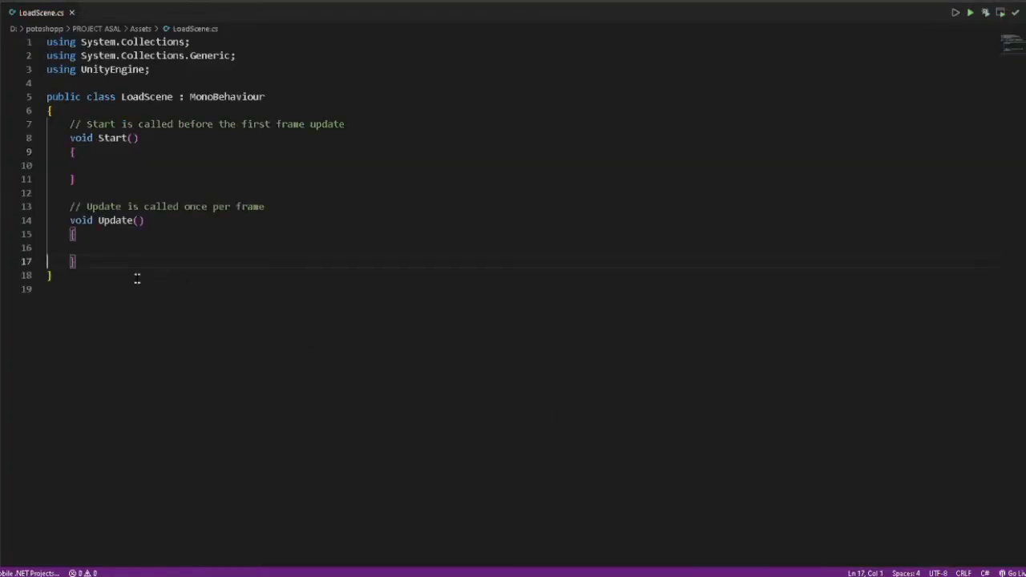
{"action": "mouse_move", "coordinate": [71, 261]}
{"action": "left_mouse_down"}
{"action": "mouse_move", "coordinate": [46, 178]}
{"action": "mouse_move", "coordinate": [45, 124]}
{"action": "left_mouse_up"}
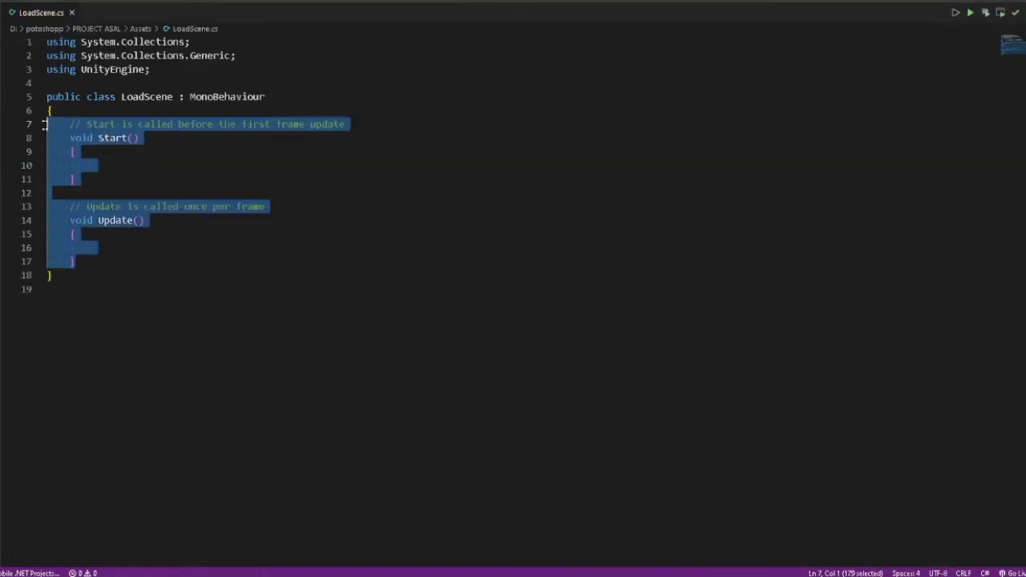
{"action": "key", "text": "BackSpace"}
Add 'using UnityEngine.SceneManagement;' above the class and indent the empty class body
{"action": "key", "text": "Up"}
{"action": "key", "text": "Up"}
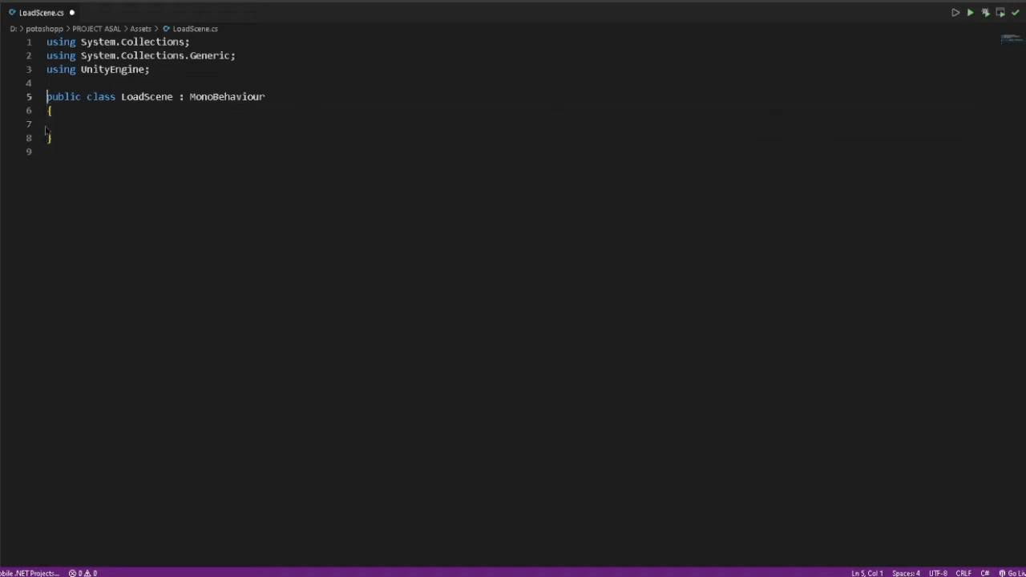
{"action": "key", "text": "Return"}
{"action": "key", "text": "Up"}
{"action": "type", "text": "usi"}
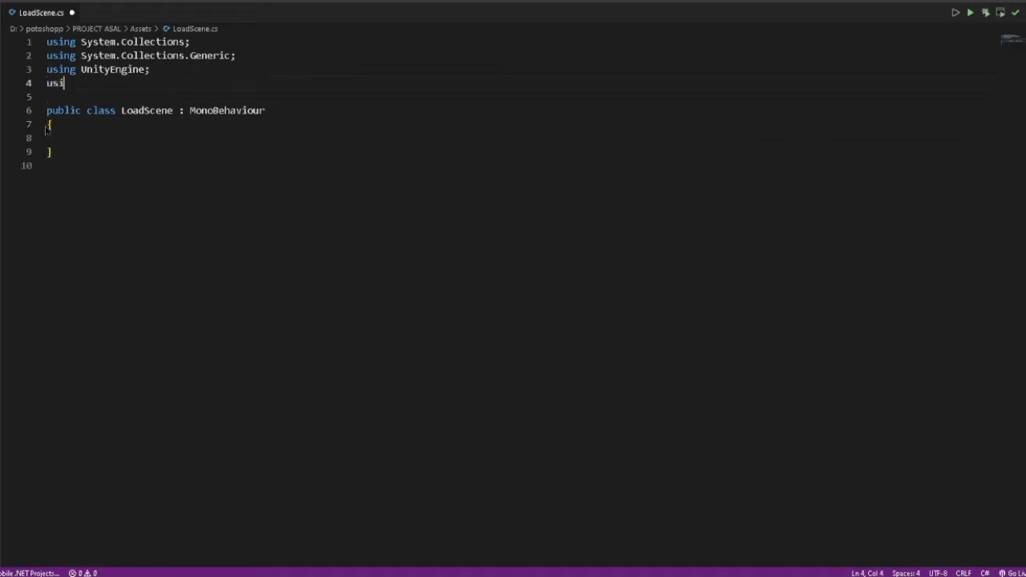
{"action": "type", "text": "ng UnityE"}
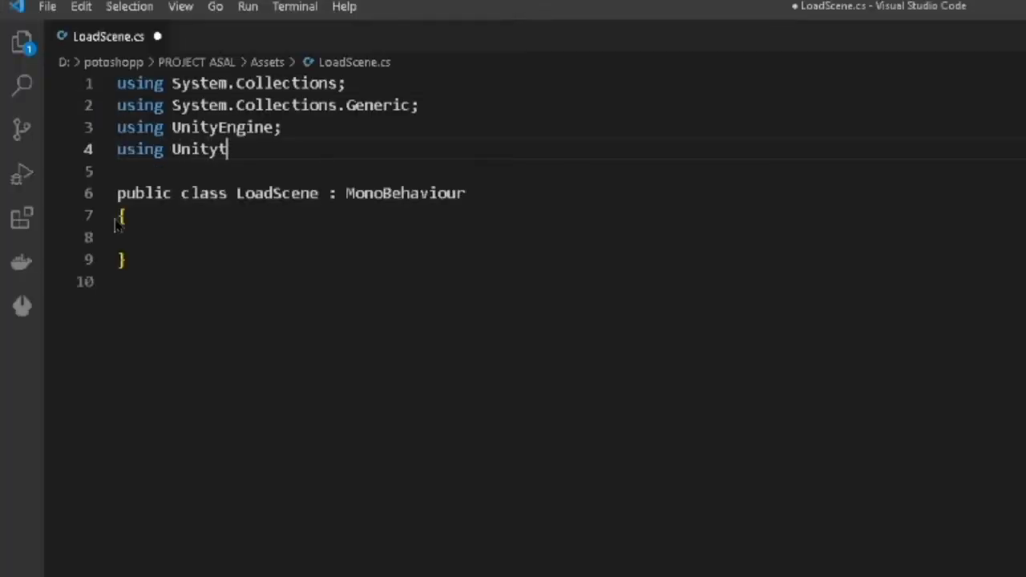
{"action": "key", "text": "BackSpace"}
{"action": "type", "text": "Eng"}
{"action": "type", "text": "ine."}
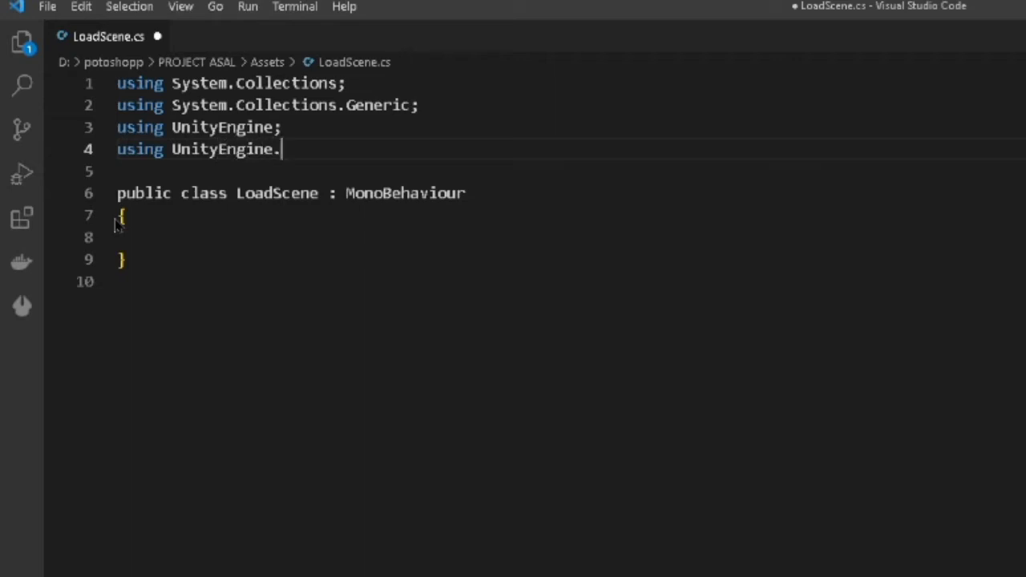
{"action": "type", "text": "Scene"}
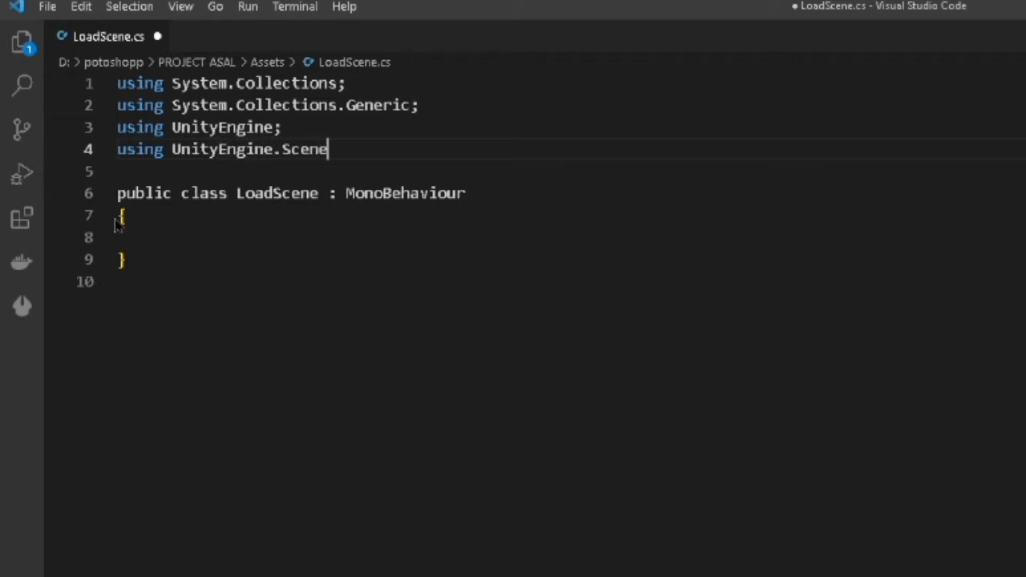
{"action": "type", "text": "Managemen"}
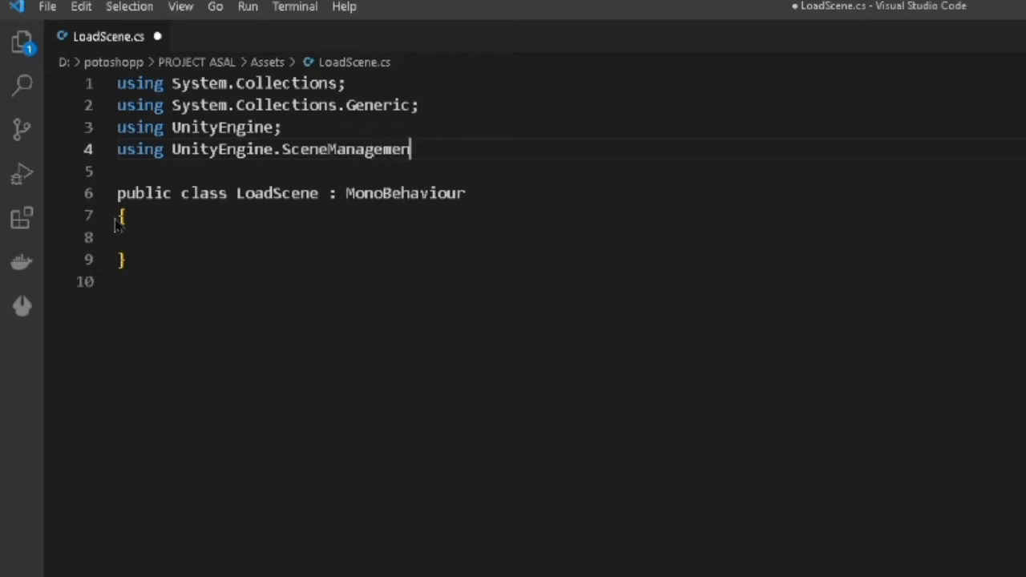
{"action": "type", "text": "t;"}
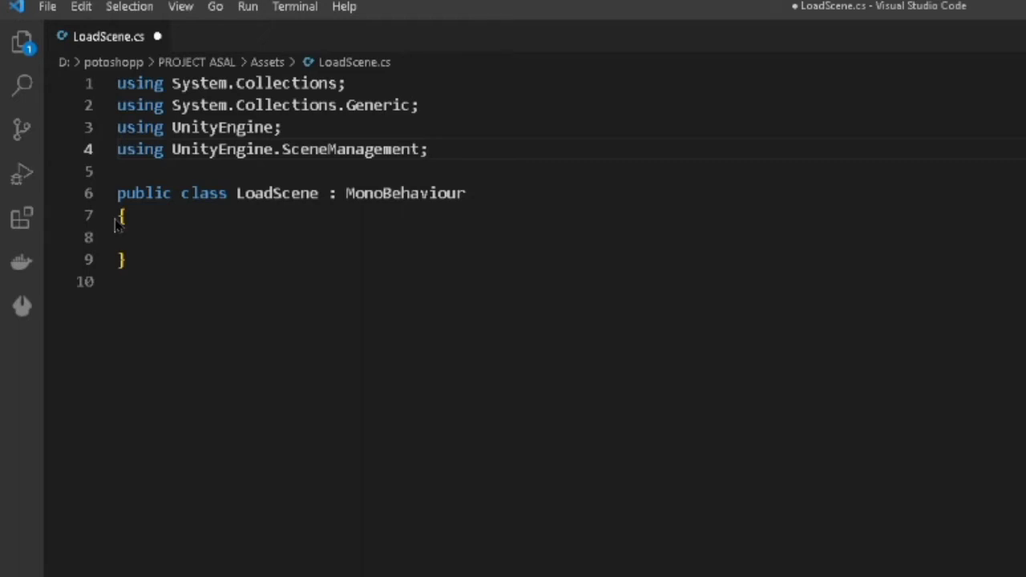
{"action": "key", "text": "Down"}
{"action": "key", "text": "Down"}
{"action": "key", "text": "Down"}
{"action": "key", "text": "Down"}
{"action": "key", "text": "Tab"}
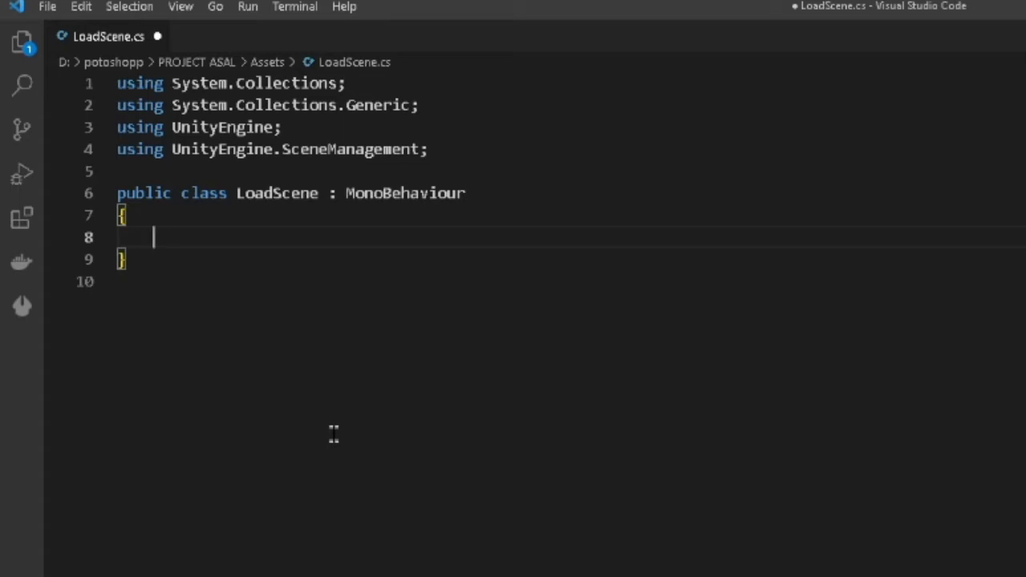
Write a public void LoadScene() method calling SceneManager.LoadScene(""), then go back to Unity
{"action": "type", "text": "p"}
{"action": "type", "text": "ublic v"}
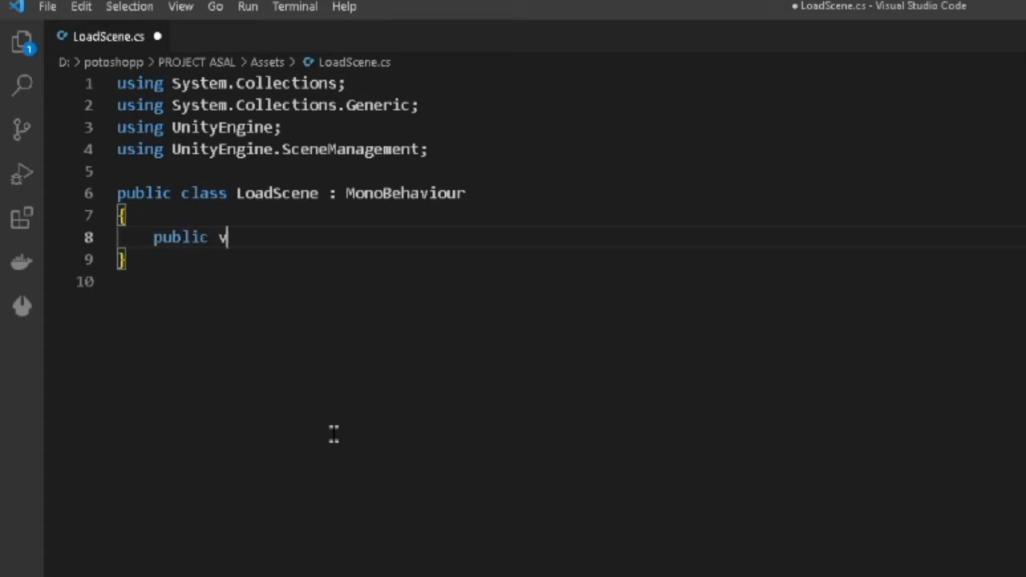
{"action": "type", "text": "oid L"}
{"action": "type", "text": "oadSce"}
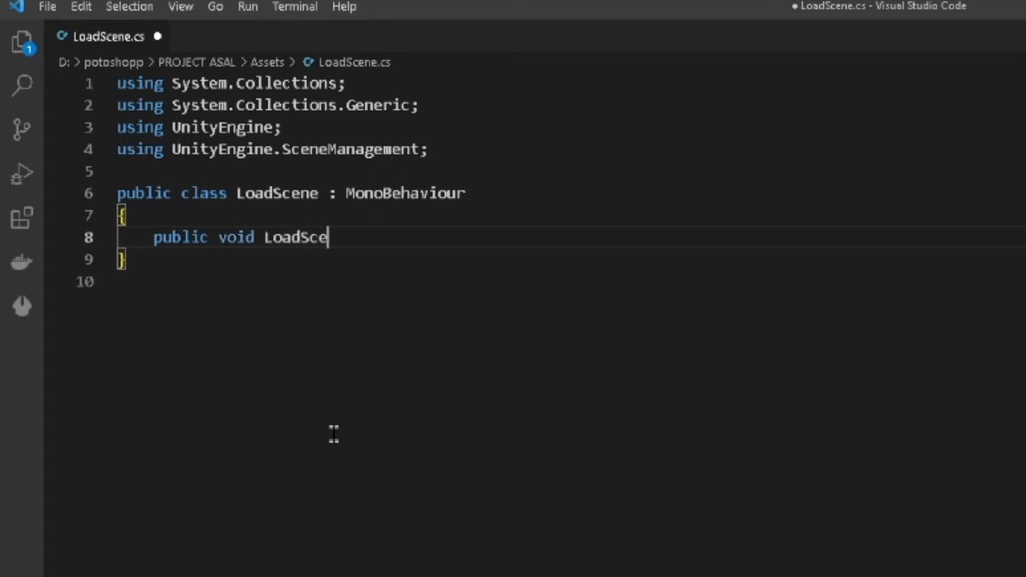
{"action": "type", "text": "ne"}
{"action": "type", "text": "("}
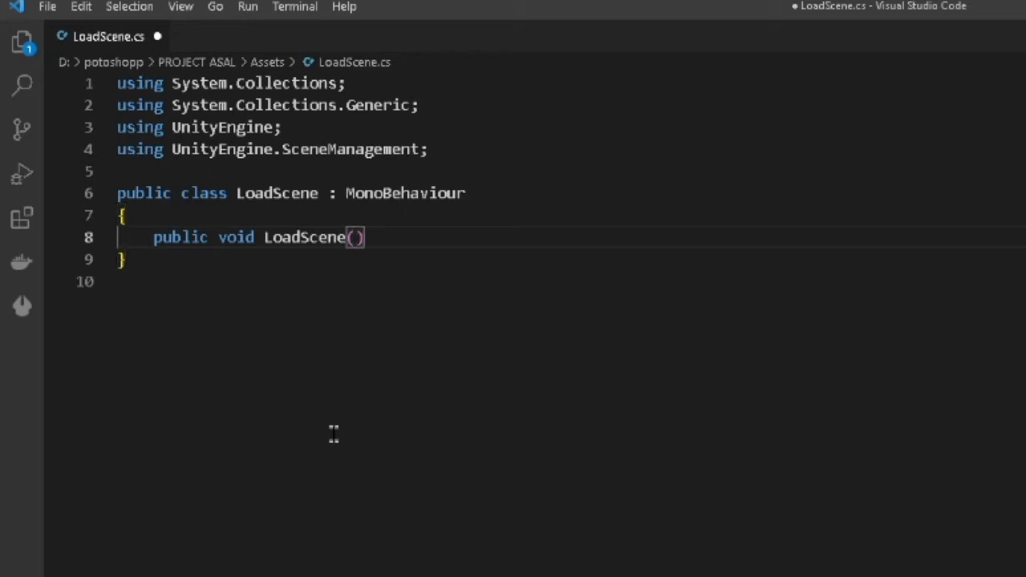
{"action": "type", "text": ") {"}
{"action": "key", "text": "Return"}
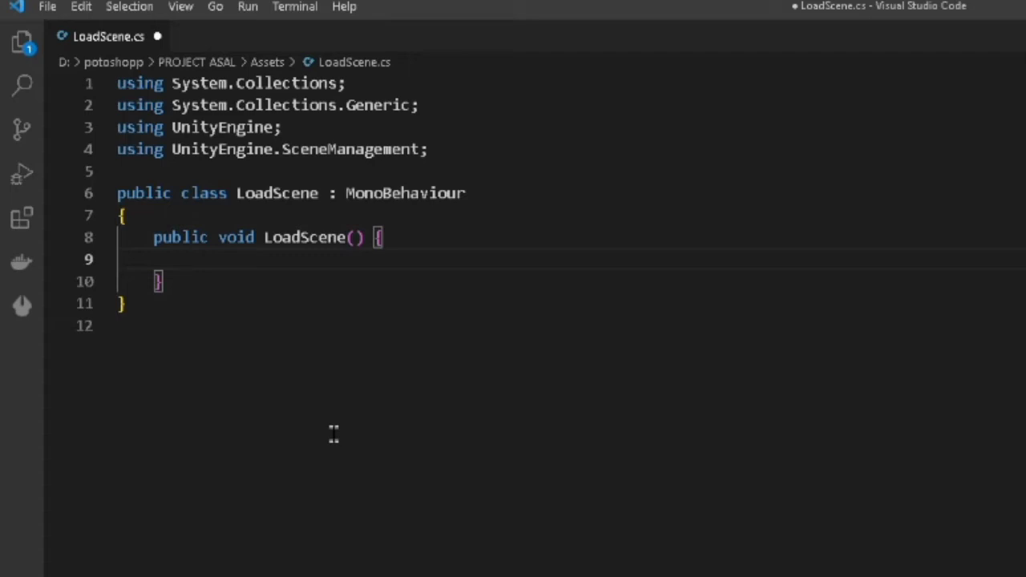
{"action": "type", "text": "sc"}
{"action": "type", "text": "ene"}
{"action": "key", "text": "BackSpace"}
{"action": "key", "text": "BackSpace"}
{"action": "key", "text": "BackSpace"}
{"action": "key", "text": "BackSpace"}
{"action": "key", "text": "BackSpace"}
{"action": "type", "text": "sc"}
{"action": "type", "text": "eneMana"}
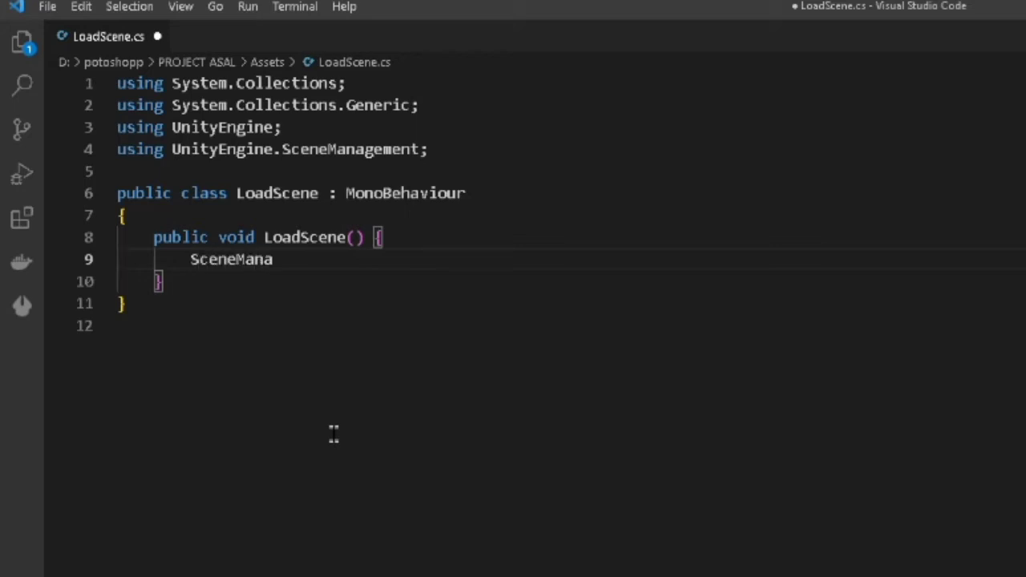
{"action": "type", "text": "ger."}
{"action": "type", "text": "LoadS"}
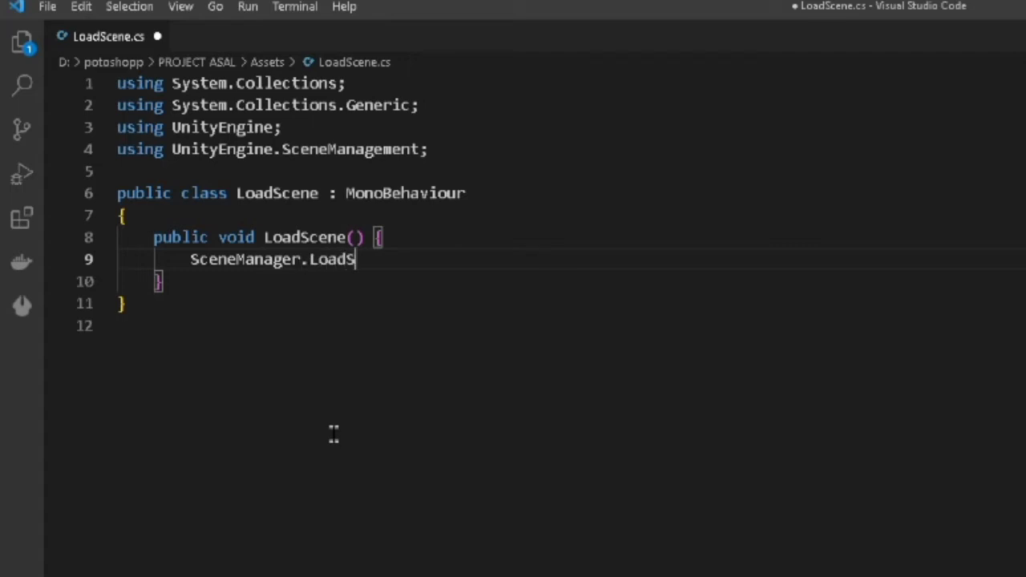
{"action": "type", "text": "cene"}
{"action": "type", "text": "("}
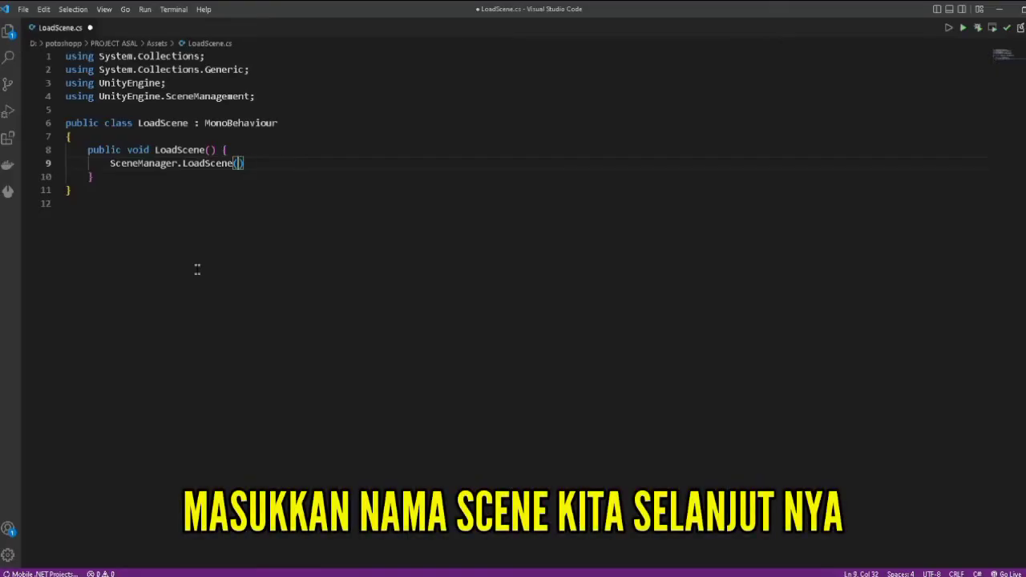
{"action": "type", "text": "\""}
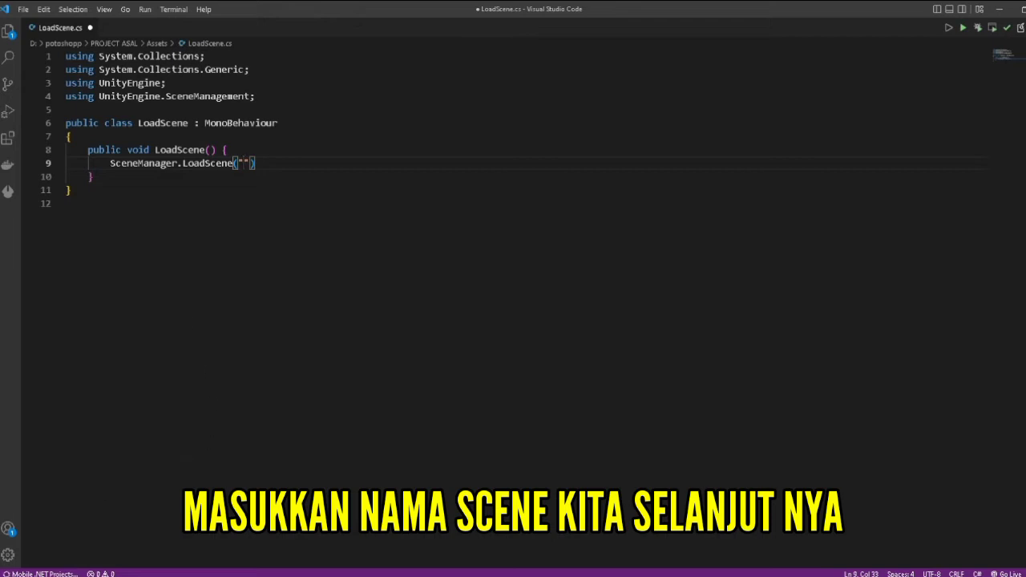
{"action": "left_click", "coordinate": [136, 549]}
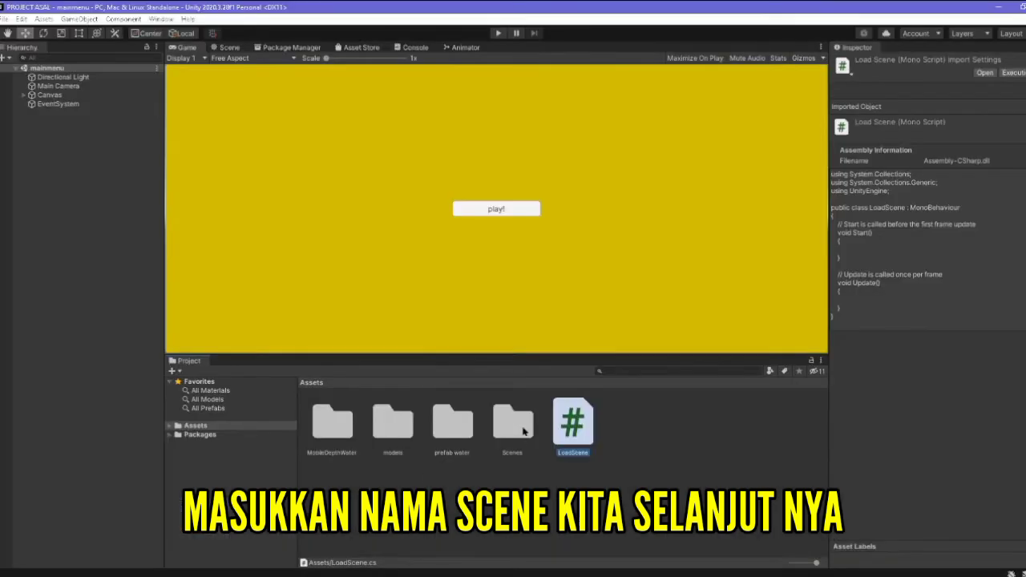
Copy the SampleScene asset name and paste it between the LoadScene call's quotes
{"action": "double_click", "coordinate": [524, 432]}
{"action": "left_click", "coordinate": [392, 438]}
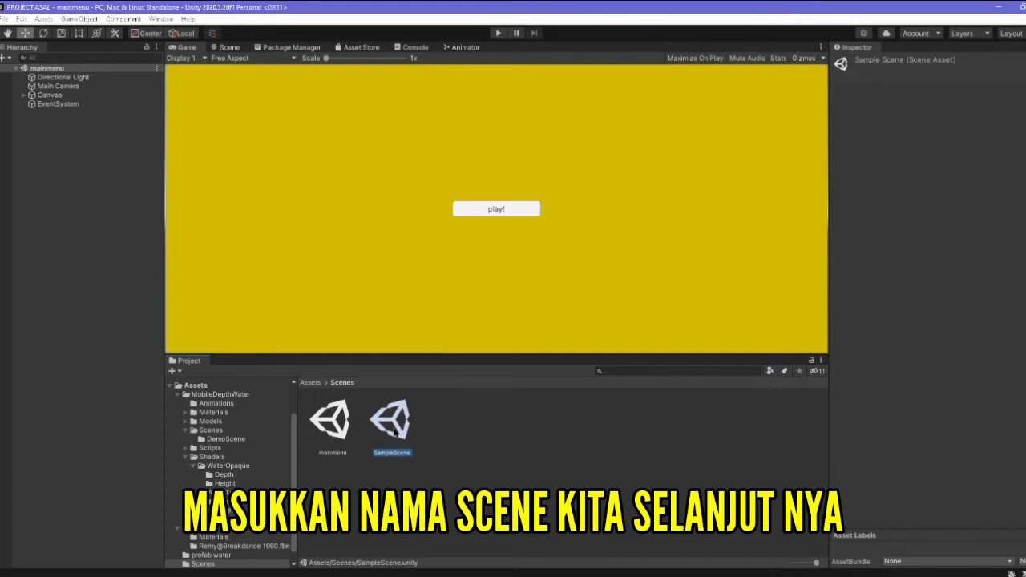
{"action": "right_click", "coordinate": [396, 431]}
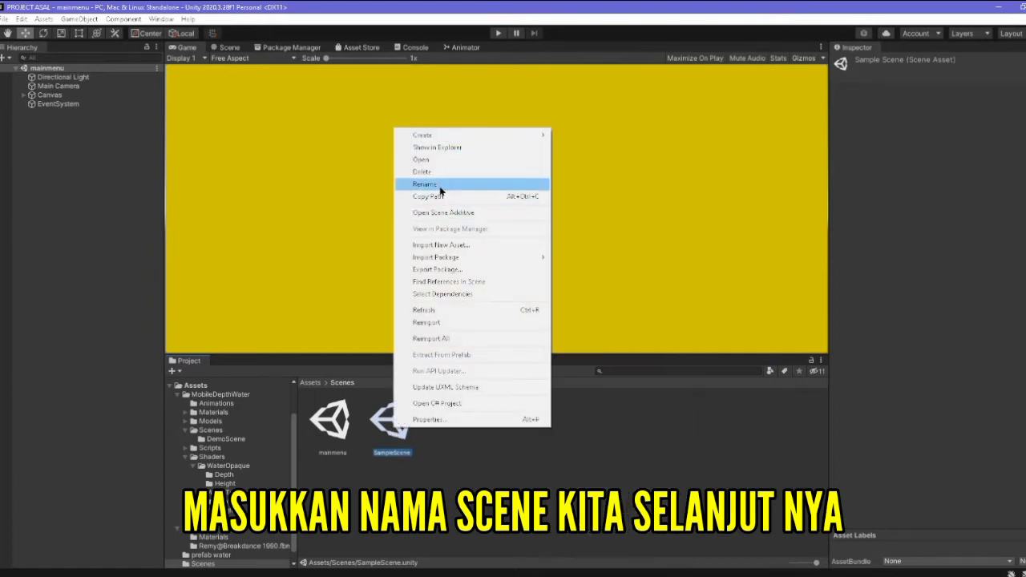
{"action": "left_click", "coordinate": [441, 185]}
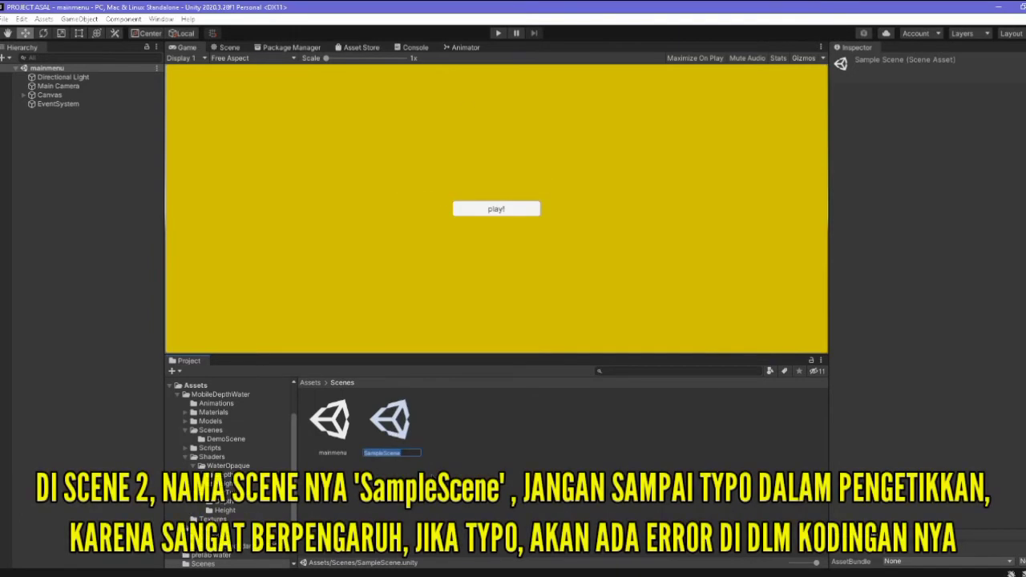
{"action": "key", "text": "Return"}
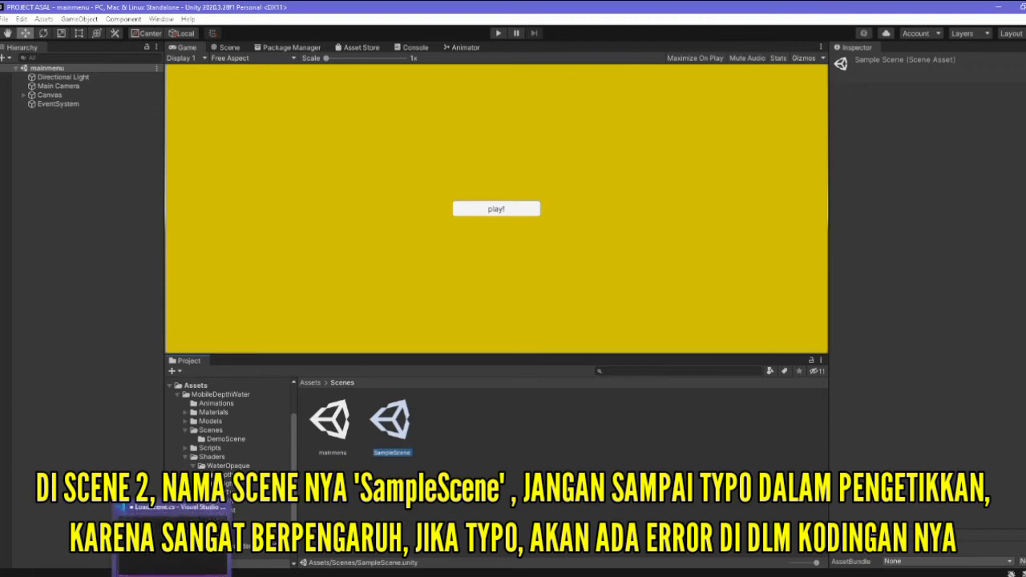
{"action": "key", "text": "alt+Tab"}
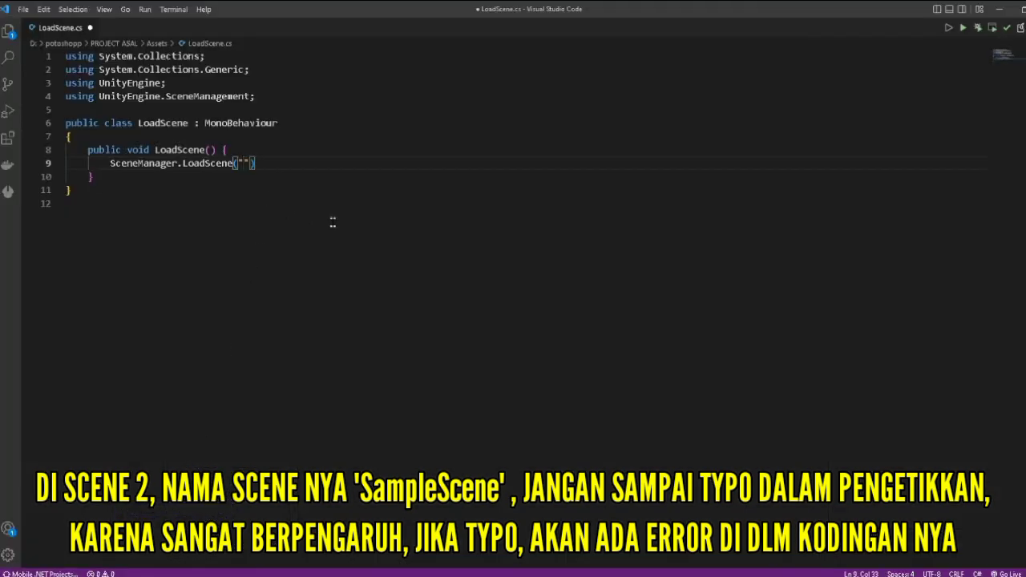
{"action": "type", "text": "SampleScene"}
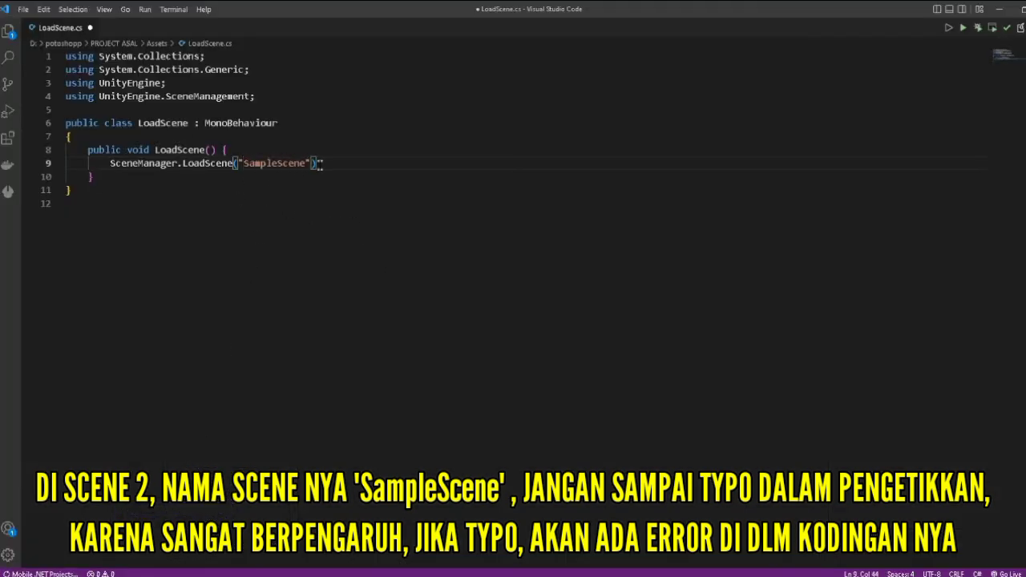
End line 9 with a semicolon, save LoadScene.cs, and return to Unity
{"action": "left_click", "coordinate": [339, 162]}
{"action": "type", "text": ";"}
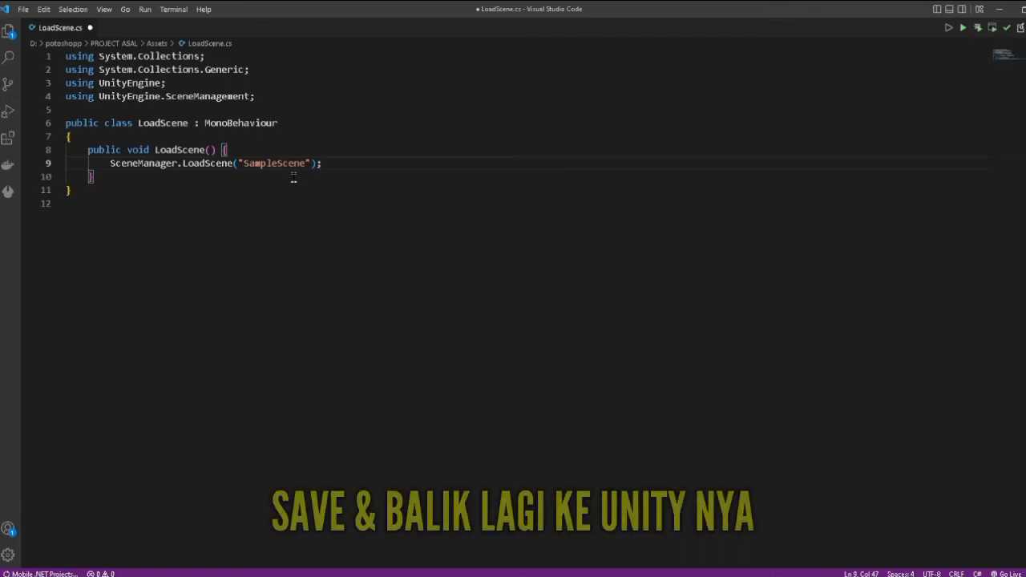
{"action": "key", "text": "ctrl+s"}
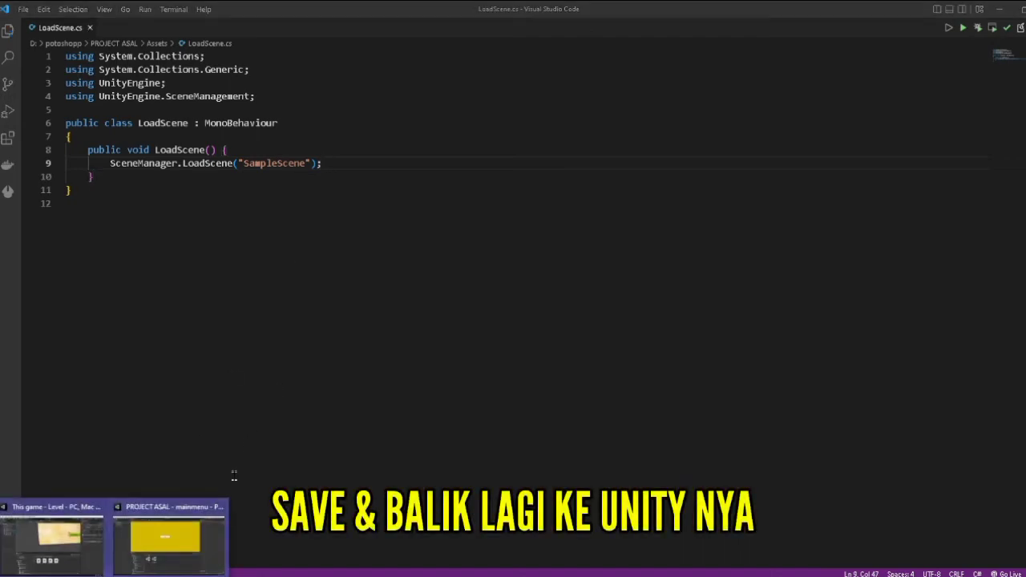
{"action": "left_click", "coordinate": [168, 537]}
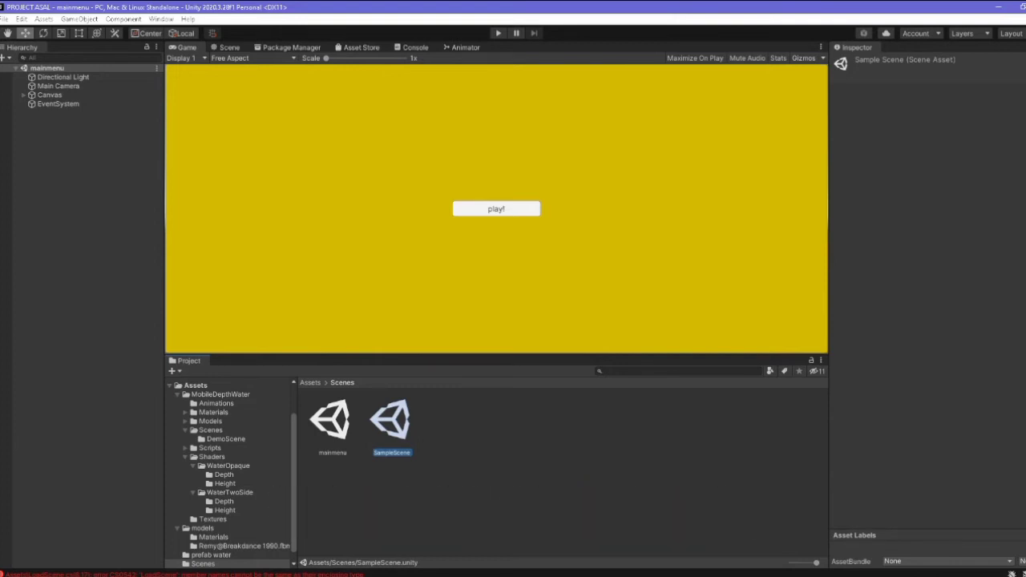
Clear the Console's compile warnings and return to the mainmenu scene view
{"action": "left_click", "coordinate": [416, 46]}
{"action": "left_click", "coordinate": [544, 93]}
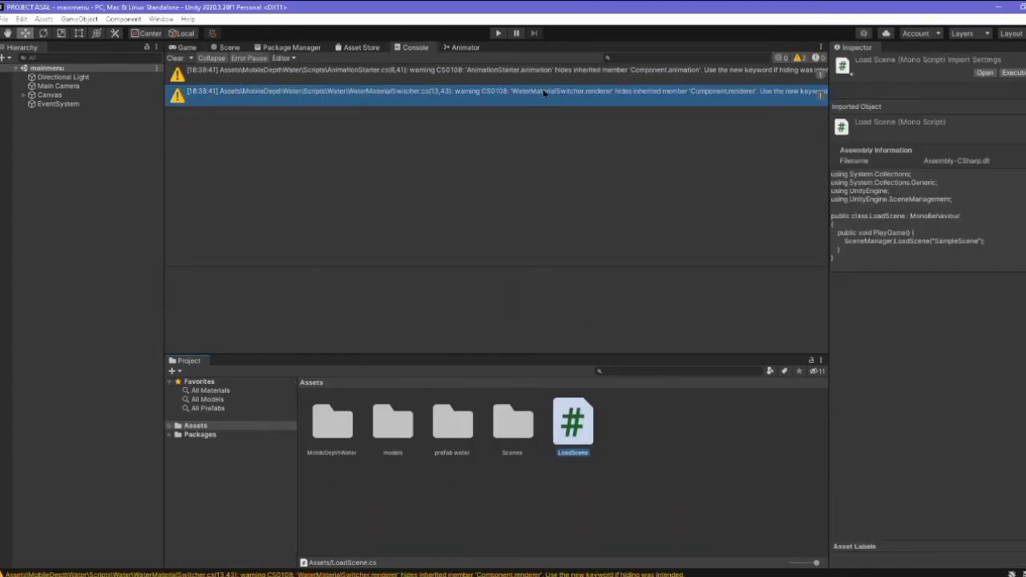
{"action": "left_click", "coordinate": [175, 58]}
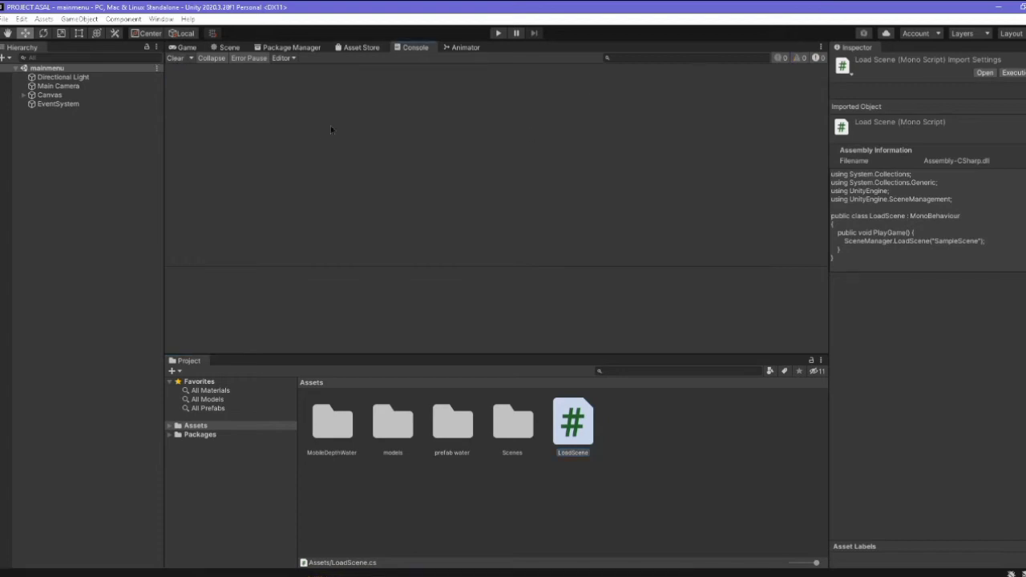
{"action": "left_click", "coordinate": [221, 50]}
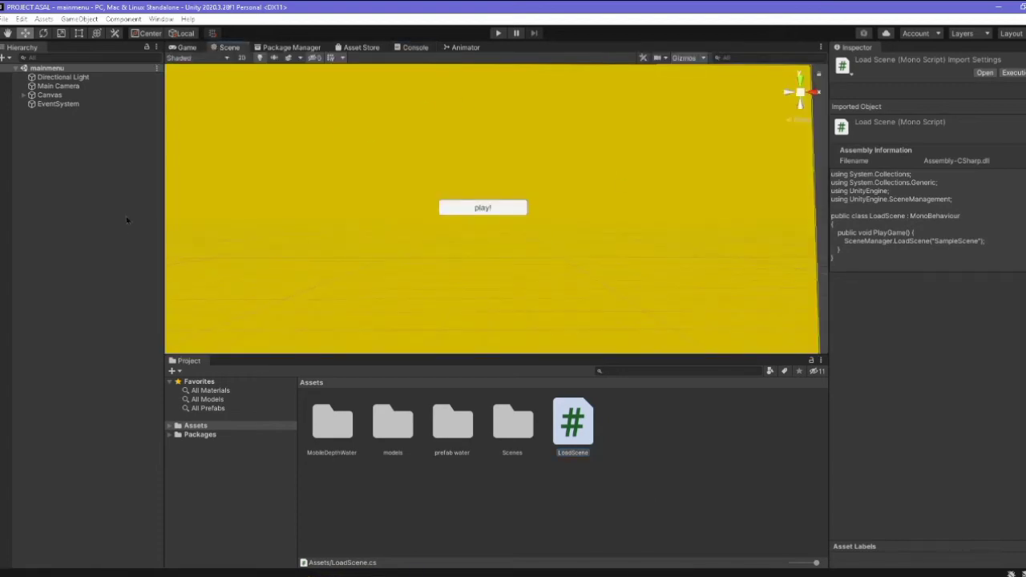
{"action": "left_click", "coordinate": [24, 94]}
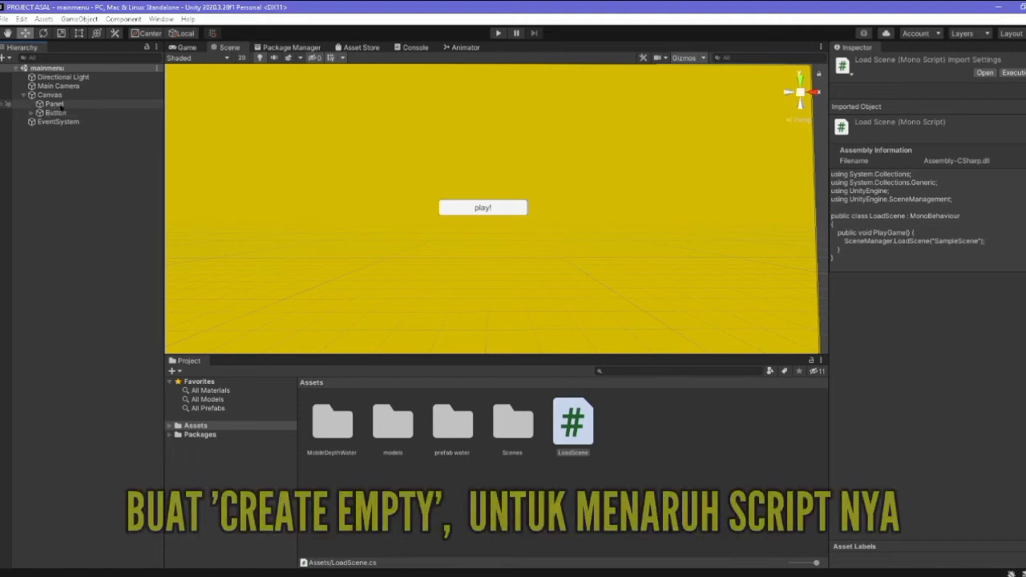
{"action": "left_click", "coordinate": [23, 94]}
Create an empty object named LoadManager and attach the LoadScene script to it
{"action": "right_click", "coordinate": [47, 165]}
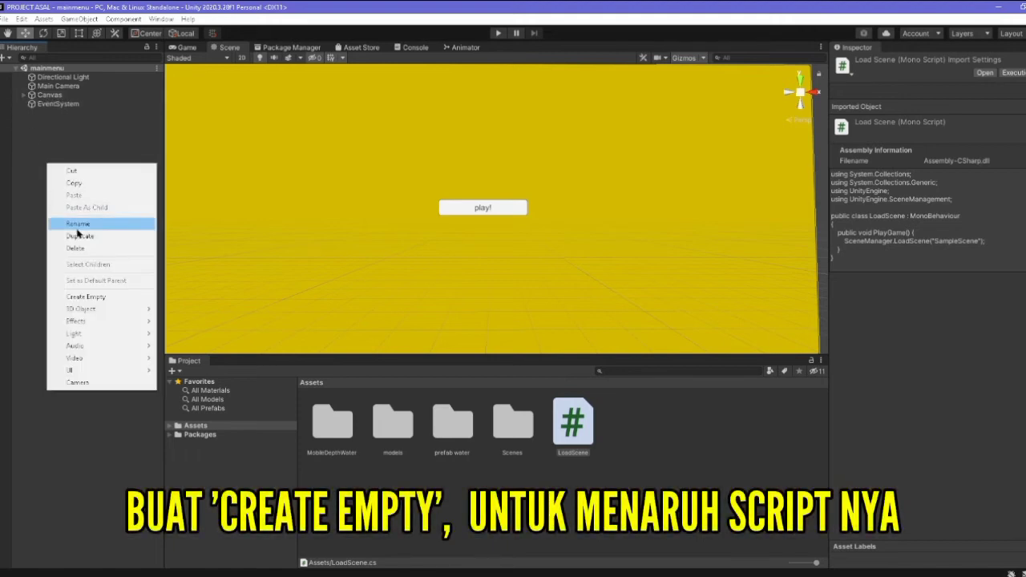
{"action": "left_click", "coordinate": [111, 299]}
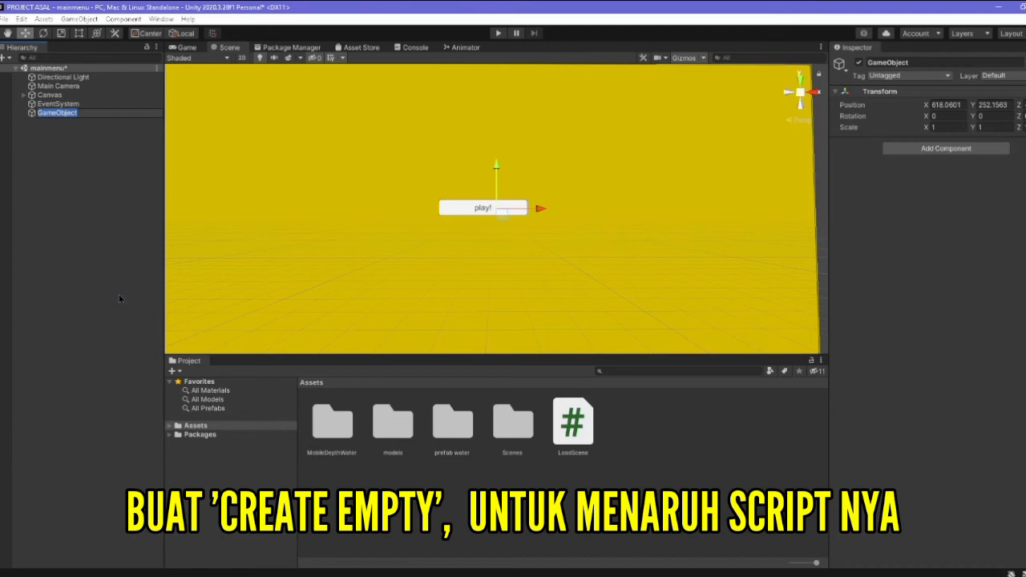
{"action": "type", "text": "LoadManage"}
{"action": "type", "text": "r"}
{"action": "key", "text": "Return"}
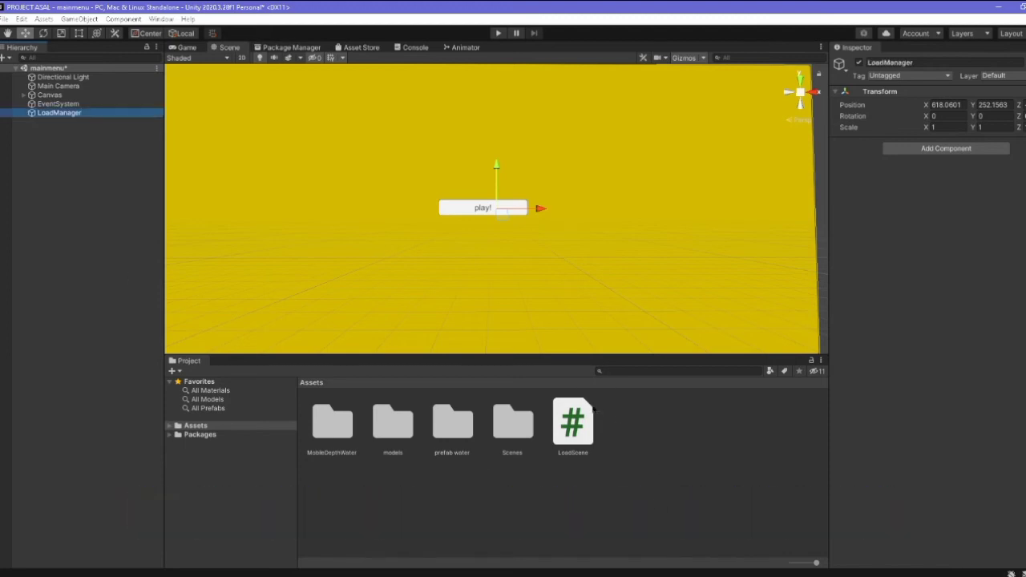
{"action": "left_click_drag", "start_coordinate": [572, 423], "coordinate": [98, 116]}
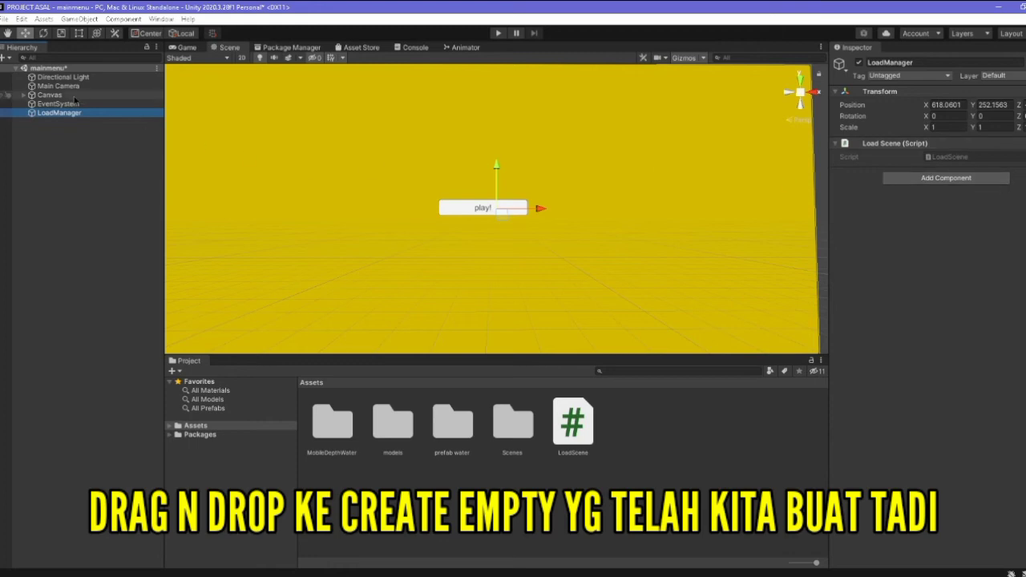
{"action": "left_click", "coordinate": [25, 95]}
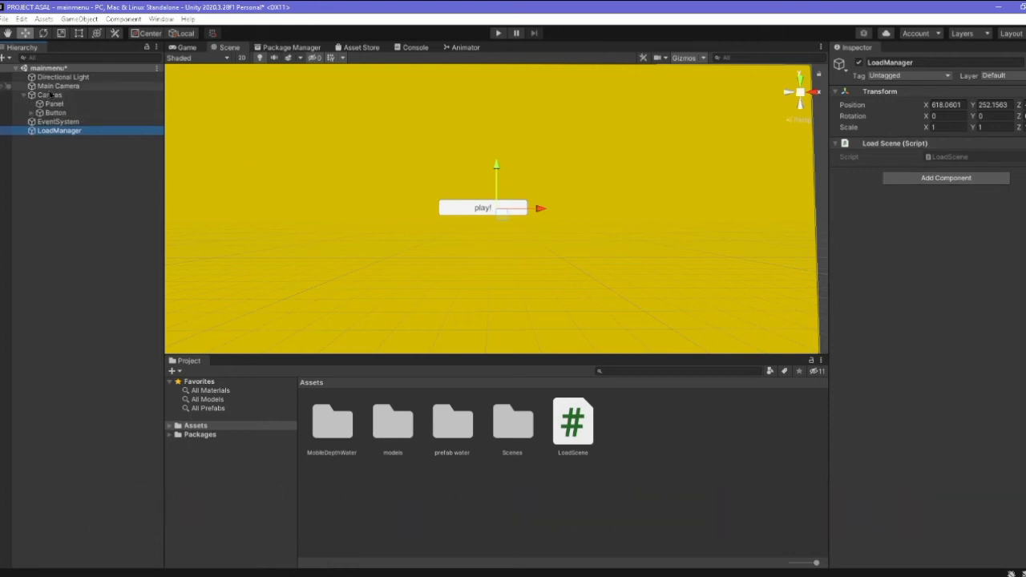
{"action": "left_click", "coordinate": [50, 96]}
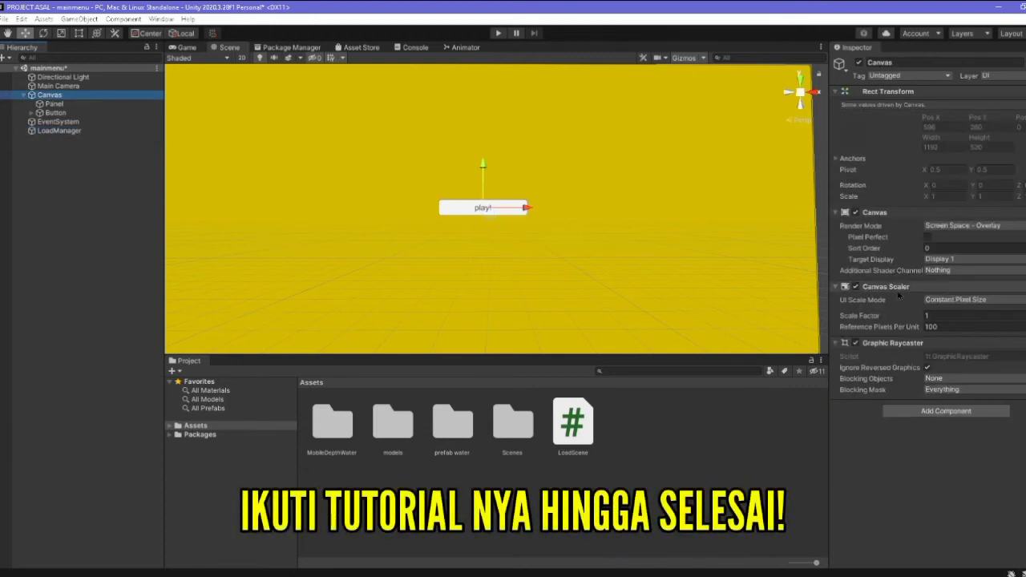
Add a new entry to the Button's On Click list
{"action": "left_click", "coordinate": [115, 112]}
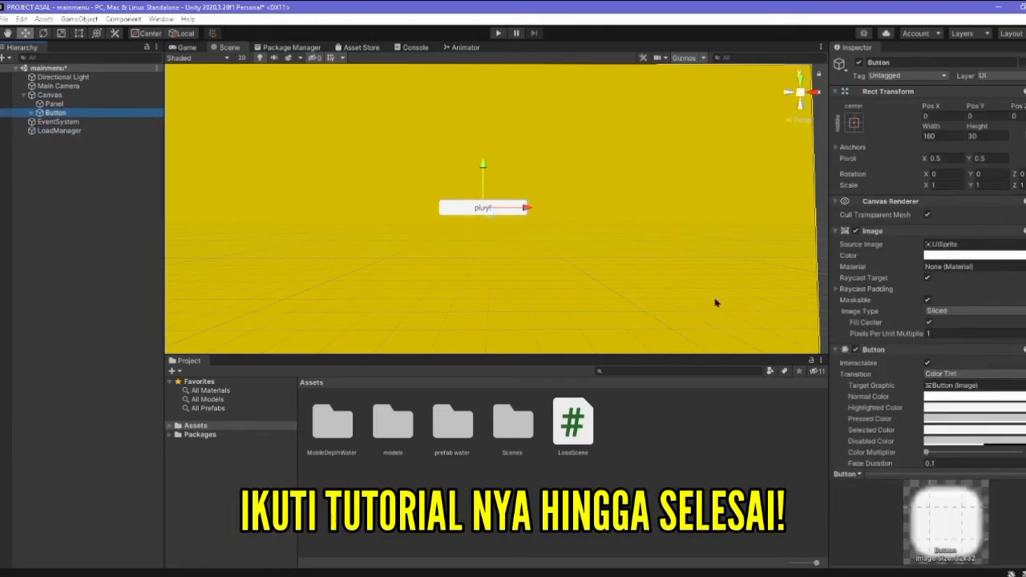
{"action": "scroll", "coordinate": [919, 375], "scroll_direction": "down", "scroll_amount": 5}
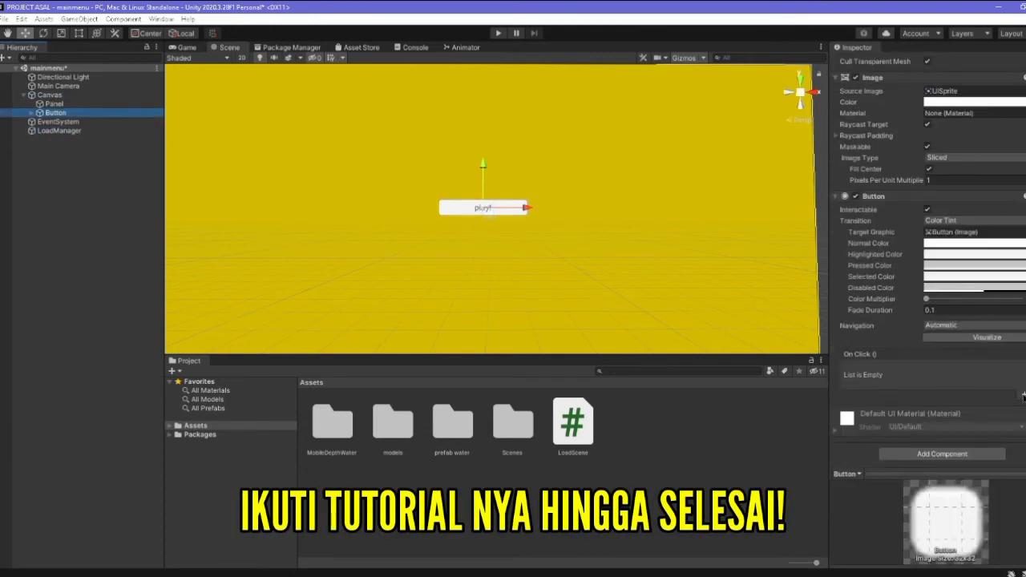
{"action": "left_click", "coordinate": [1023, 396]}
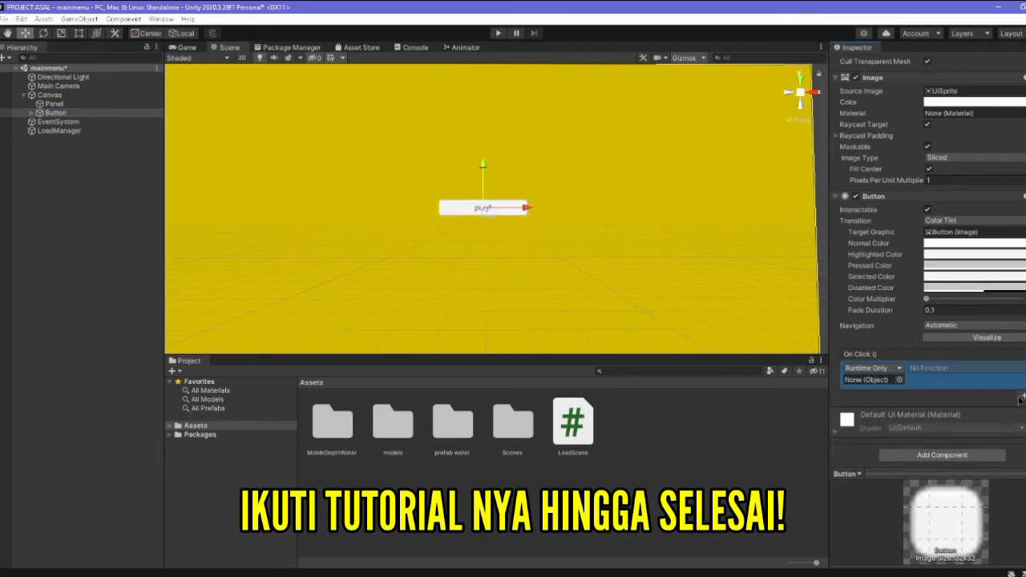
{"action": "left_click", "coordinate": [114, 137]}
{"action": "left_click", "coordinate": [74, 113]}
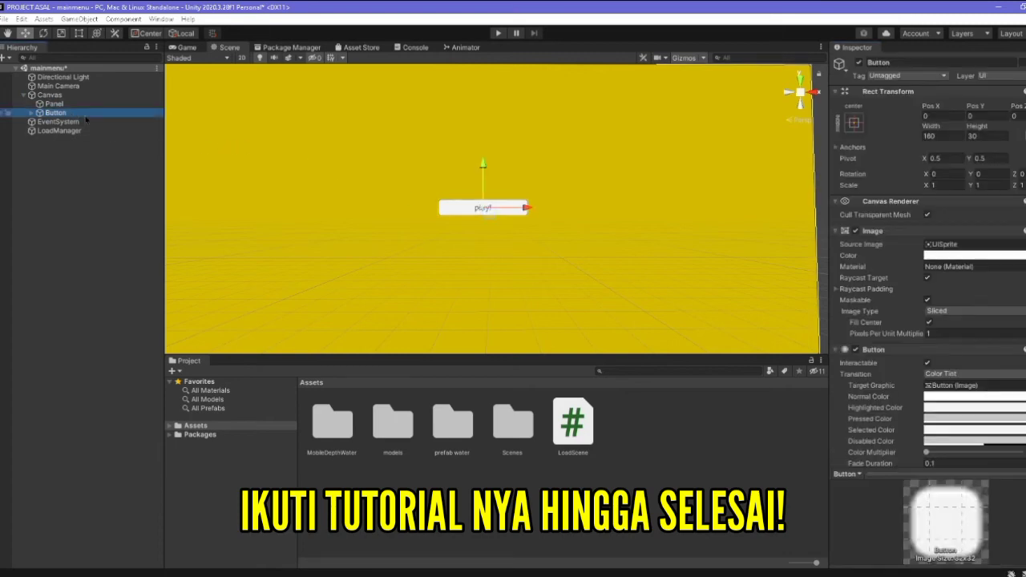
{"action": "scroll", "coordinate": [863, 271], "scroll_direction": "down", "scroll_amount": 4}
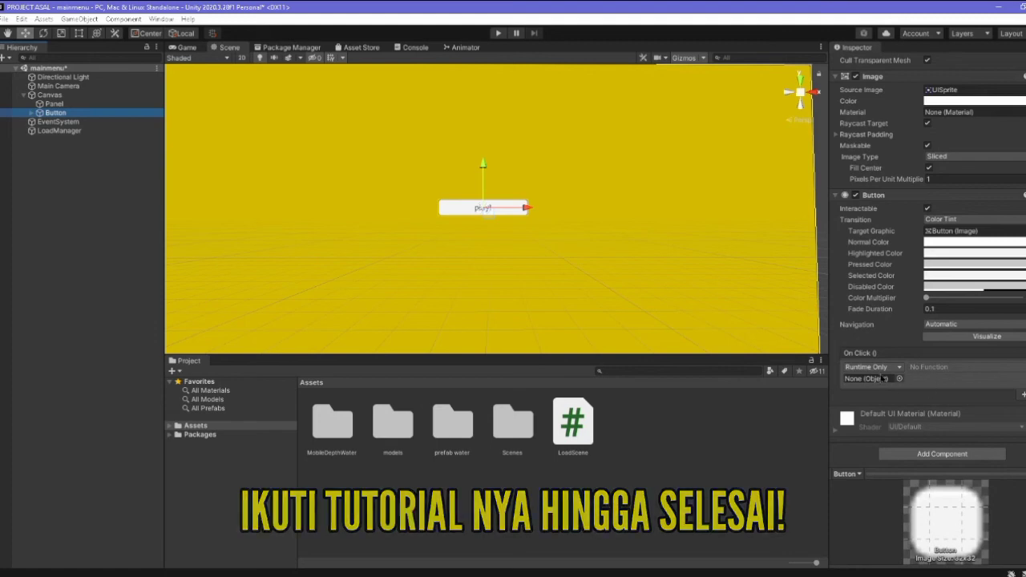
Set LoadManager as the On Click target with the LoadScene.PlayGame () function
{"action": "left_click_drag", "start_coordinate": [51, 133], "coordinate": [765, 331]}
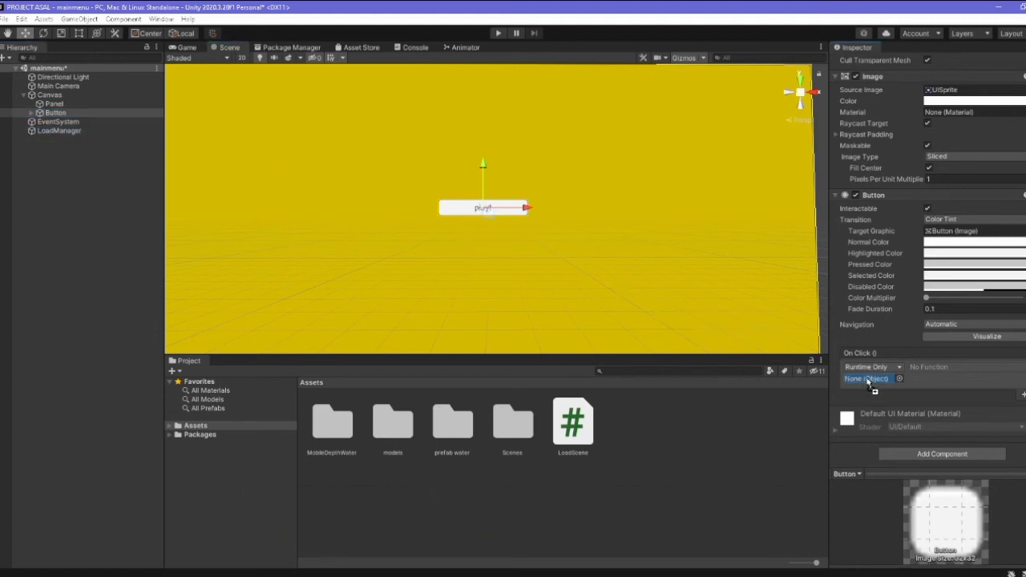
{"action": "left_click_drag", "start_coordinate": [764, 332], "coordinate": [871, 380]}
{"action": "left_click", "coordinate": [953, 369]}
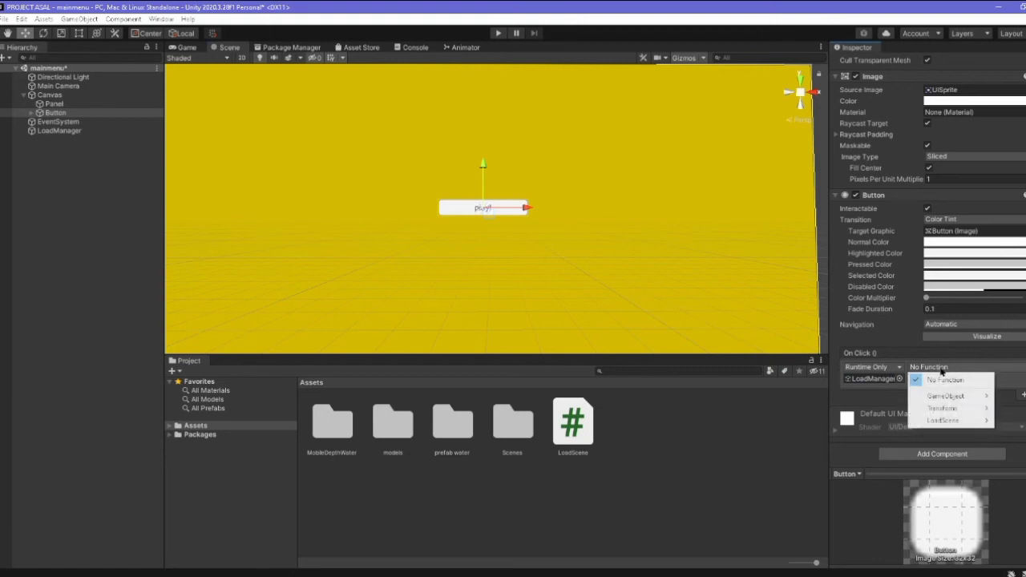
{"action": "mouse_move", "coordinate": [944, 426]}
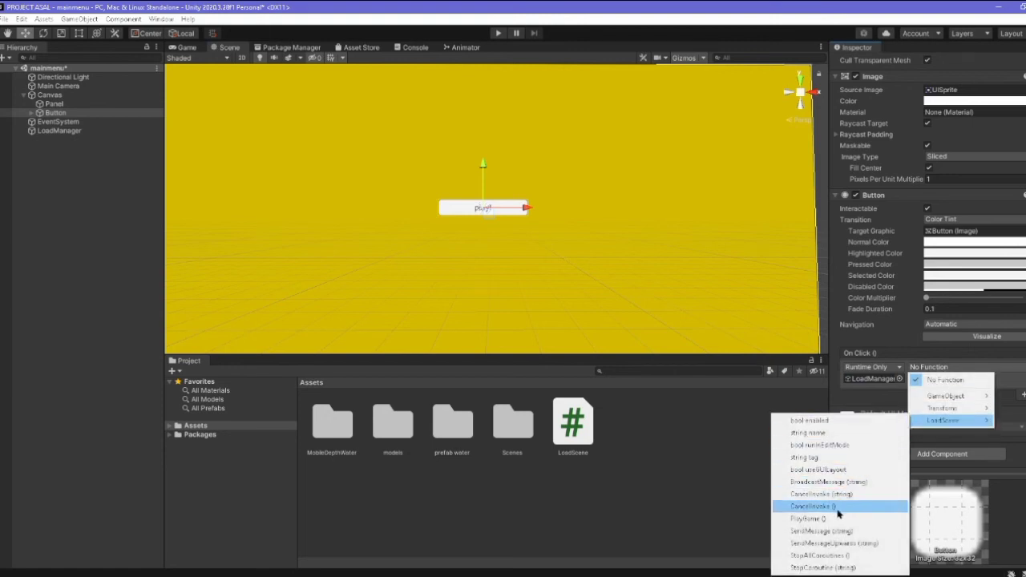
{"action": "left_click", "coordinate": [826, 519]}
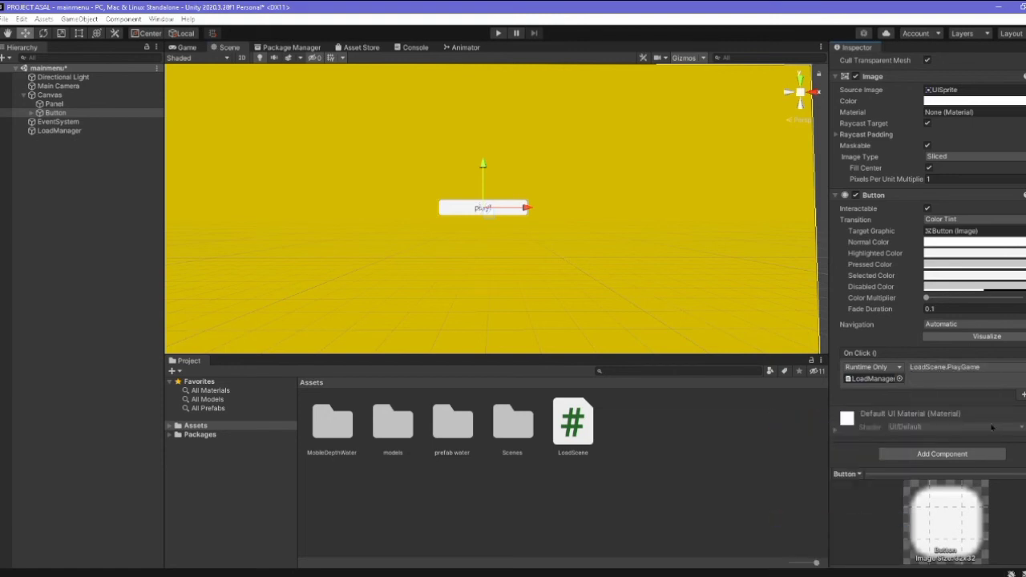
{"action": "left_click", "coordinate": [782, 463]}
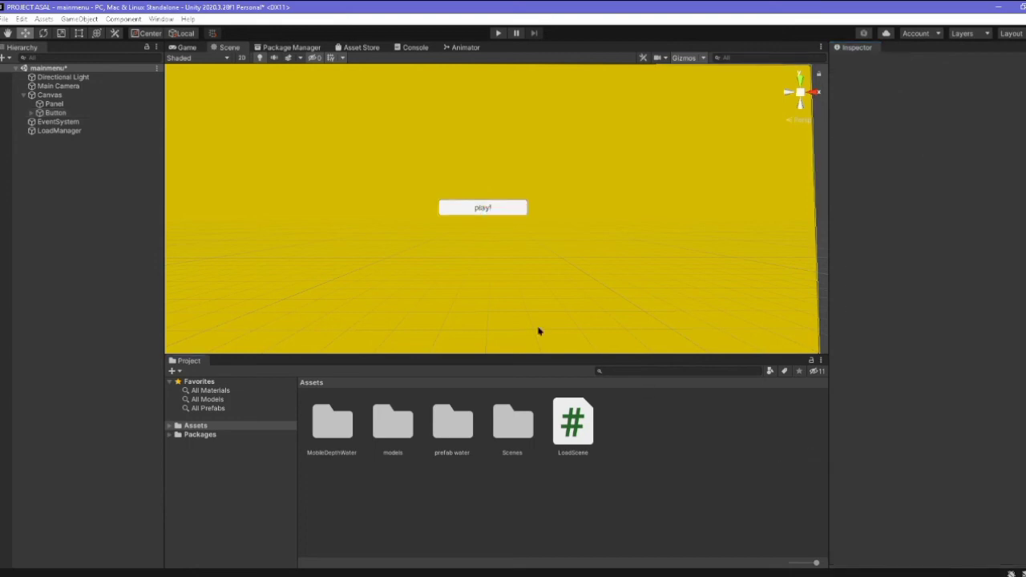
{"action": "left_click", "coordinate": [23, 95]}
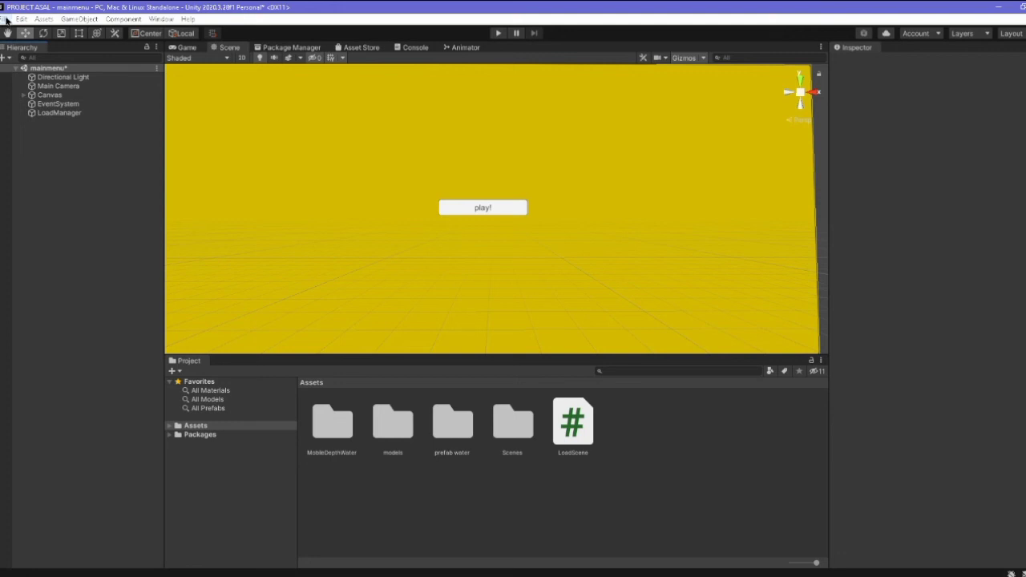
{"action": "left_click", "coordinate": [6, 18]}
{"action": "left_click", "coordinate": [16, 153]}
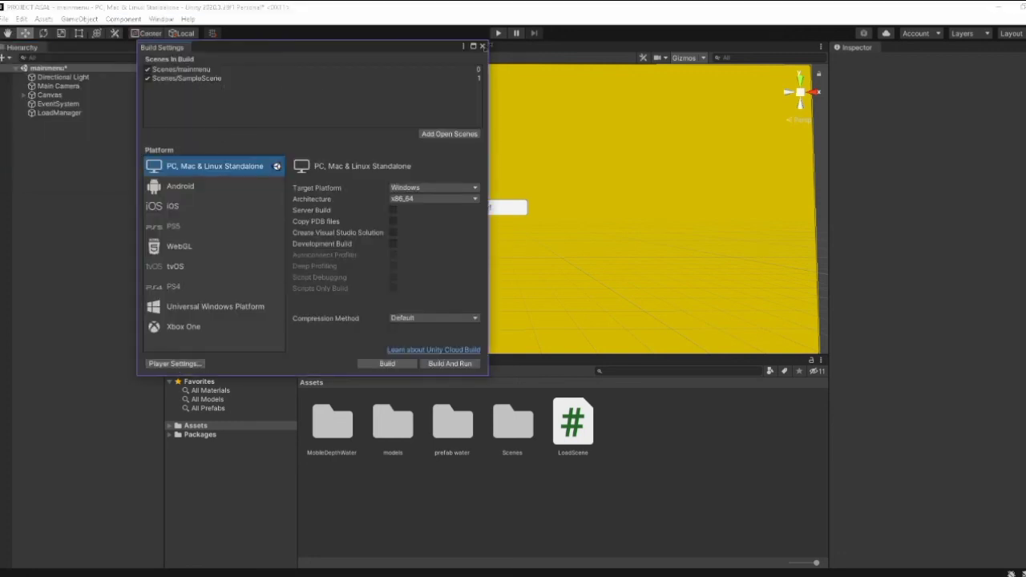
{"action": "left_click", "coordinate": [483, 46]}
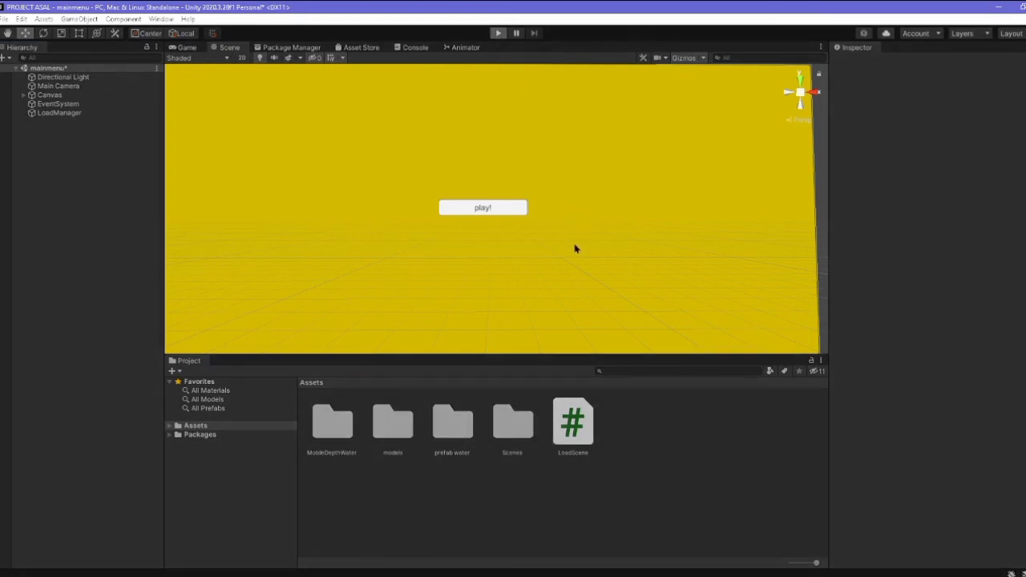
{"action": "key", "text": "ctrl+p"}
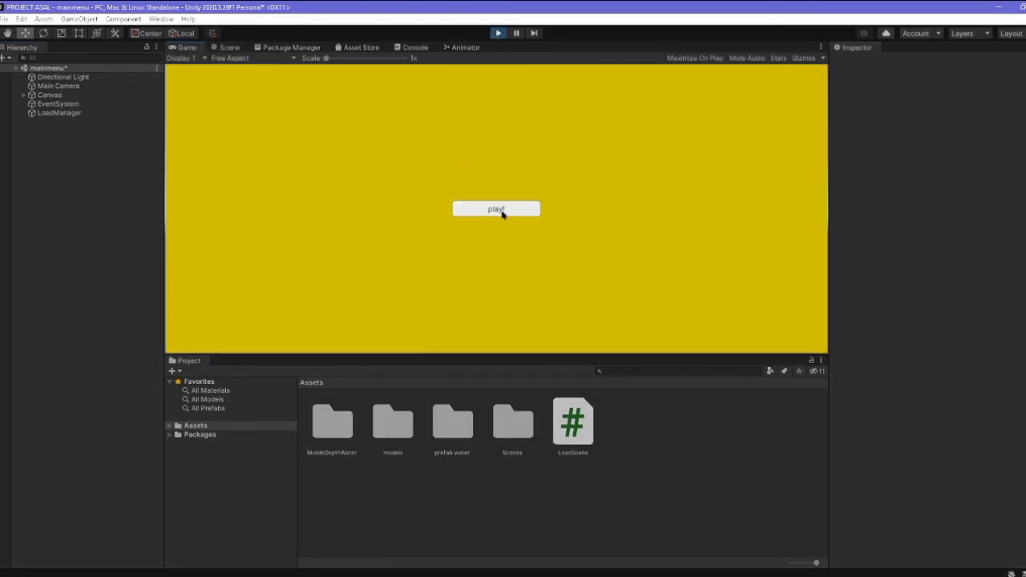
{"action": "left_click", "coordinate": [499, 209]}
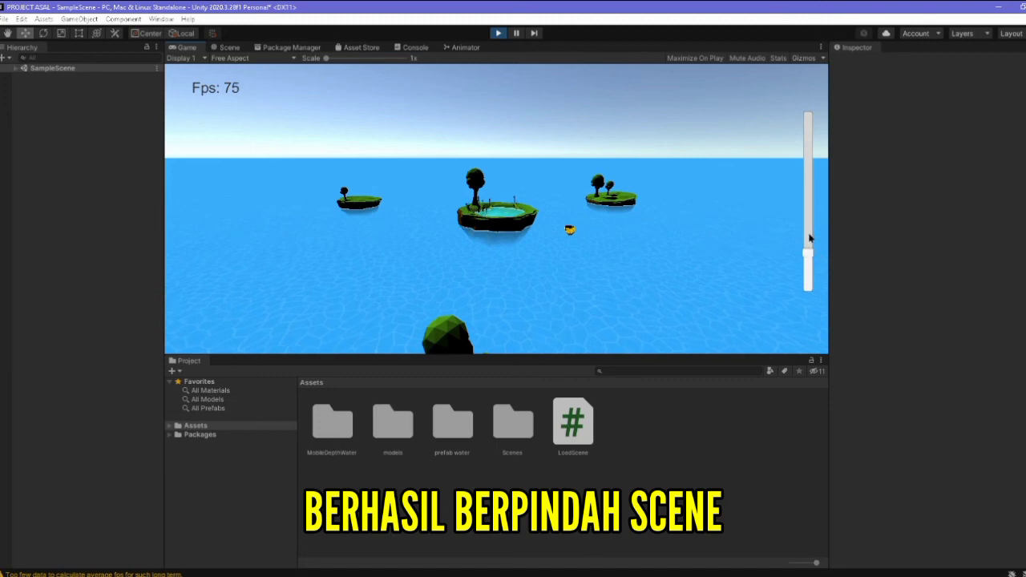
{"action": "mouse_move", "coordinate": [808, 255]}
{"action": "left_mouse_down"}
{"action": "mouse_move", "coordinate": [807, 273]}
{"action": "mouse_move", "coordinate": [789, 240]}
{"action": "left_mouse_up"}
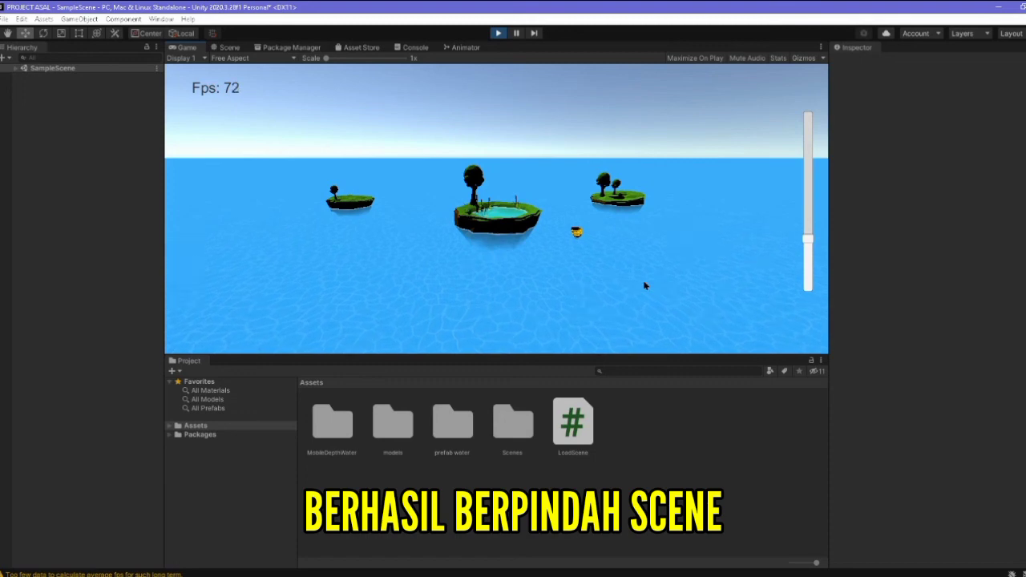
{"action": "left_click", "coordinate": [498, 33]}
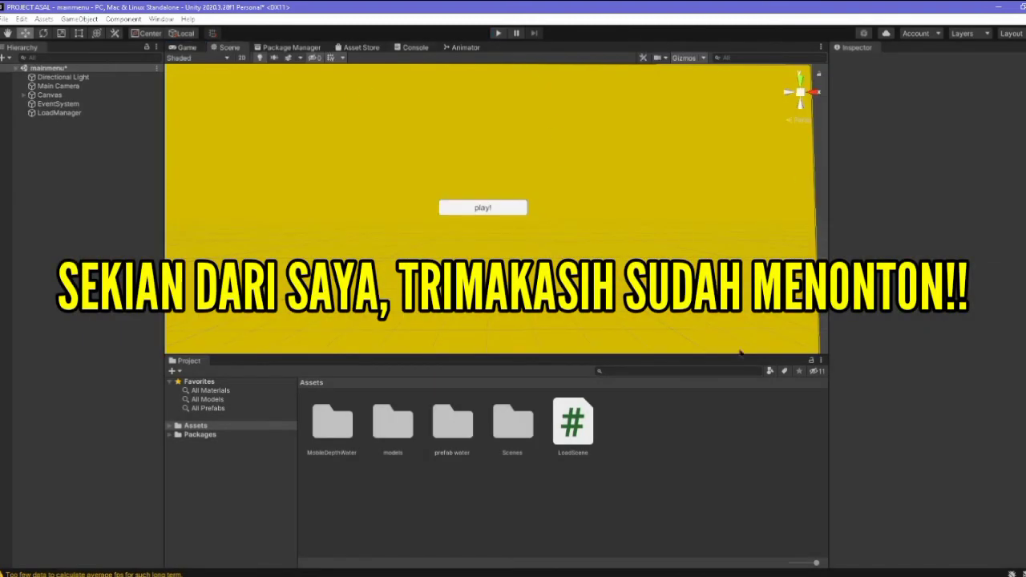